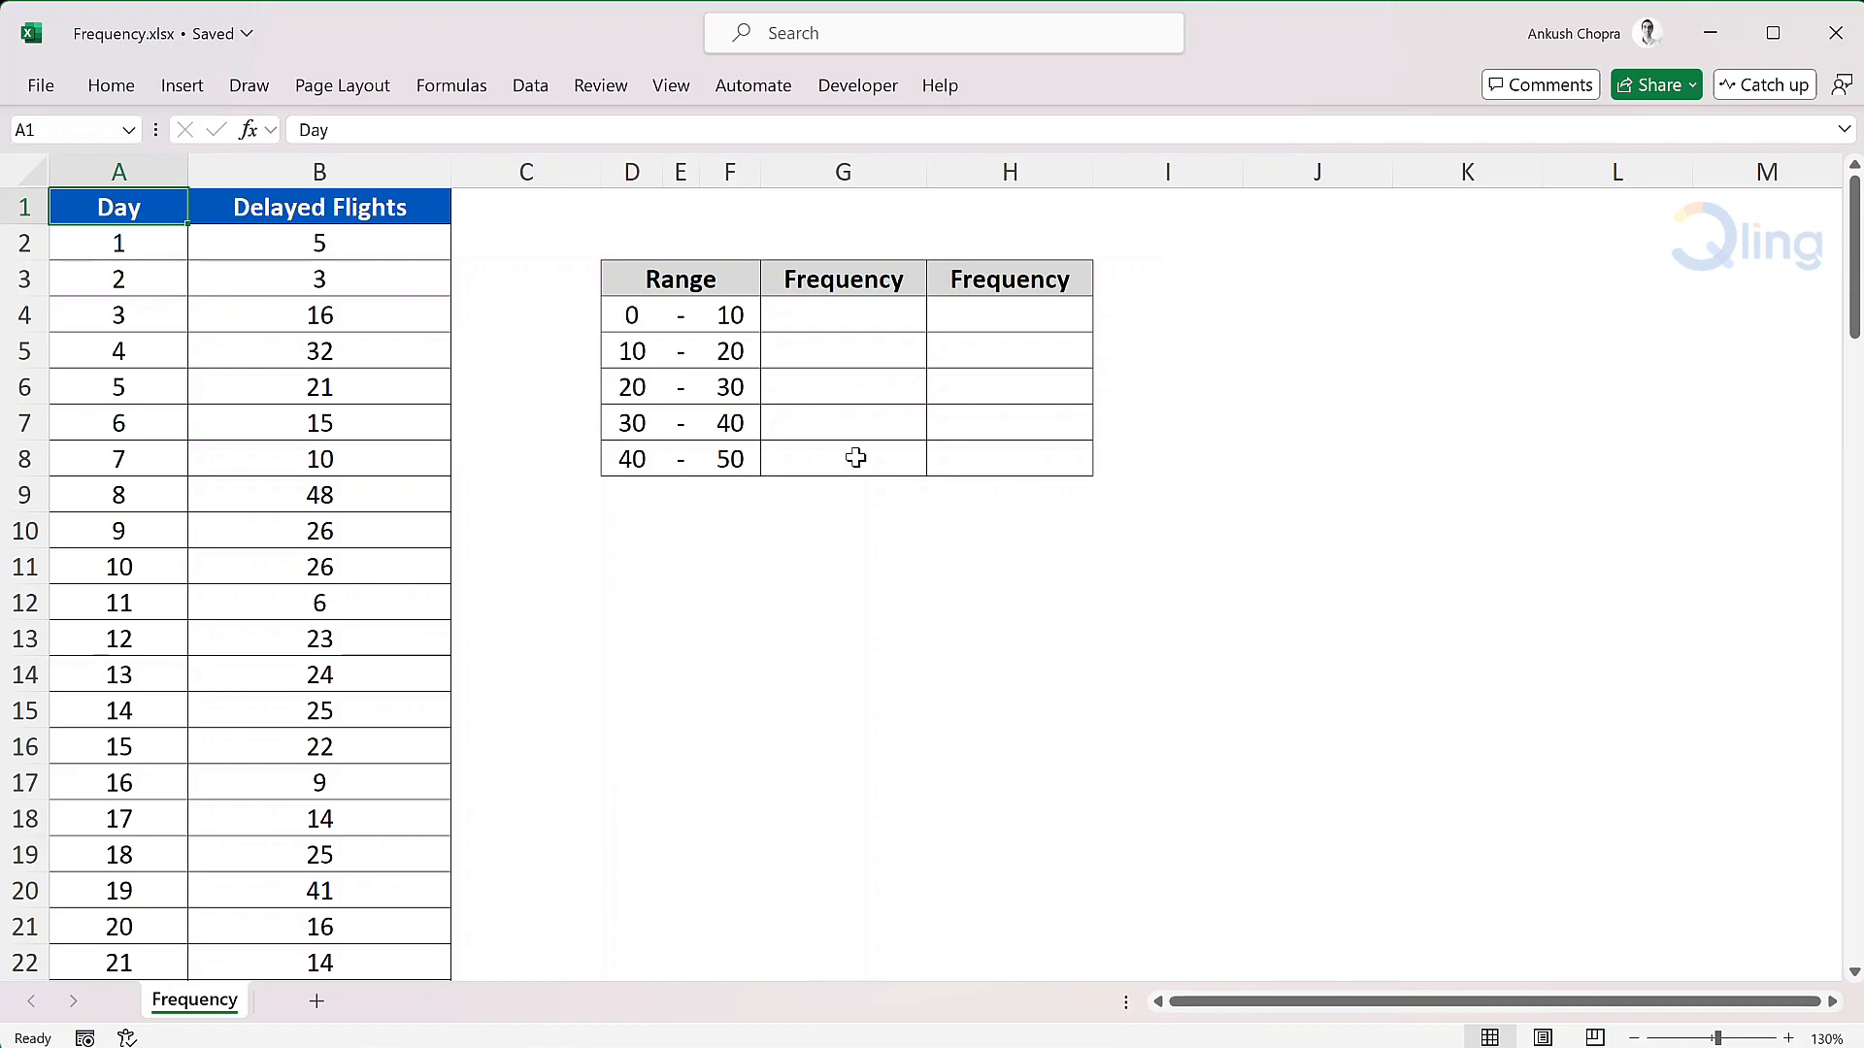
- Enter a FREQUENCY formula in G4 using the delayed flights B2:B101 as data and F4:F8 as bins
{"action": "left_click", "coordinate": [852, 307]}
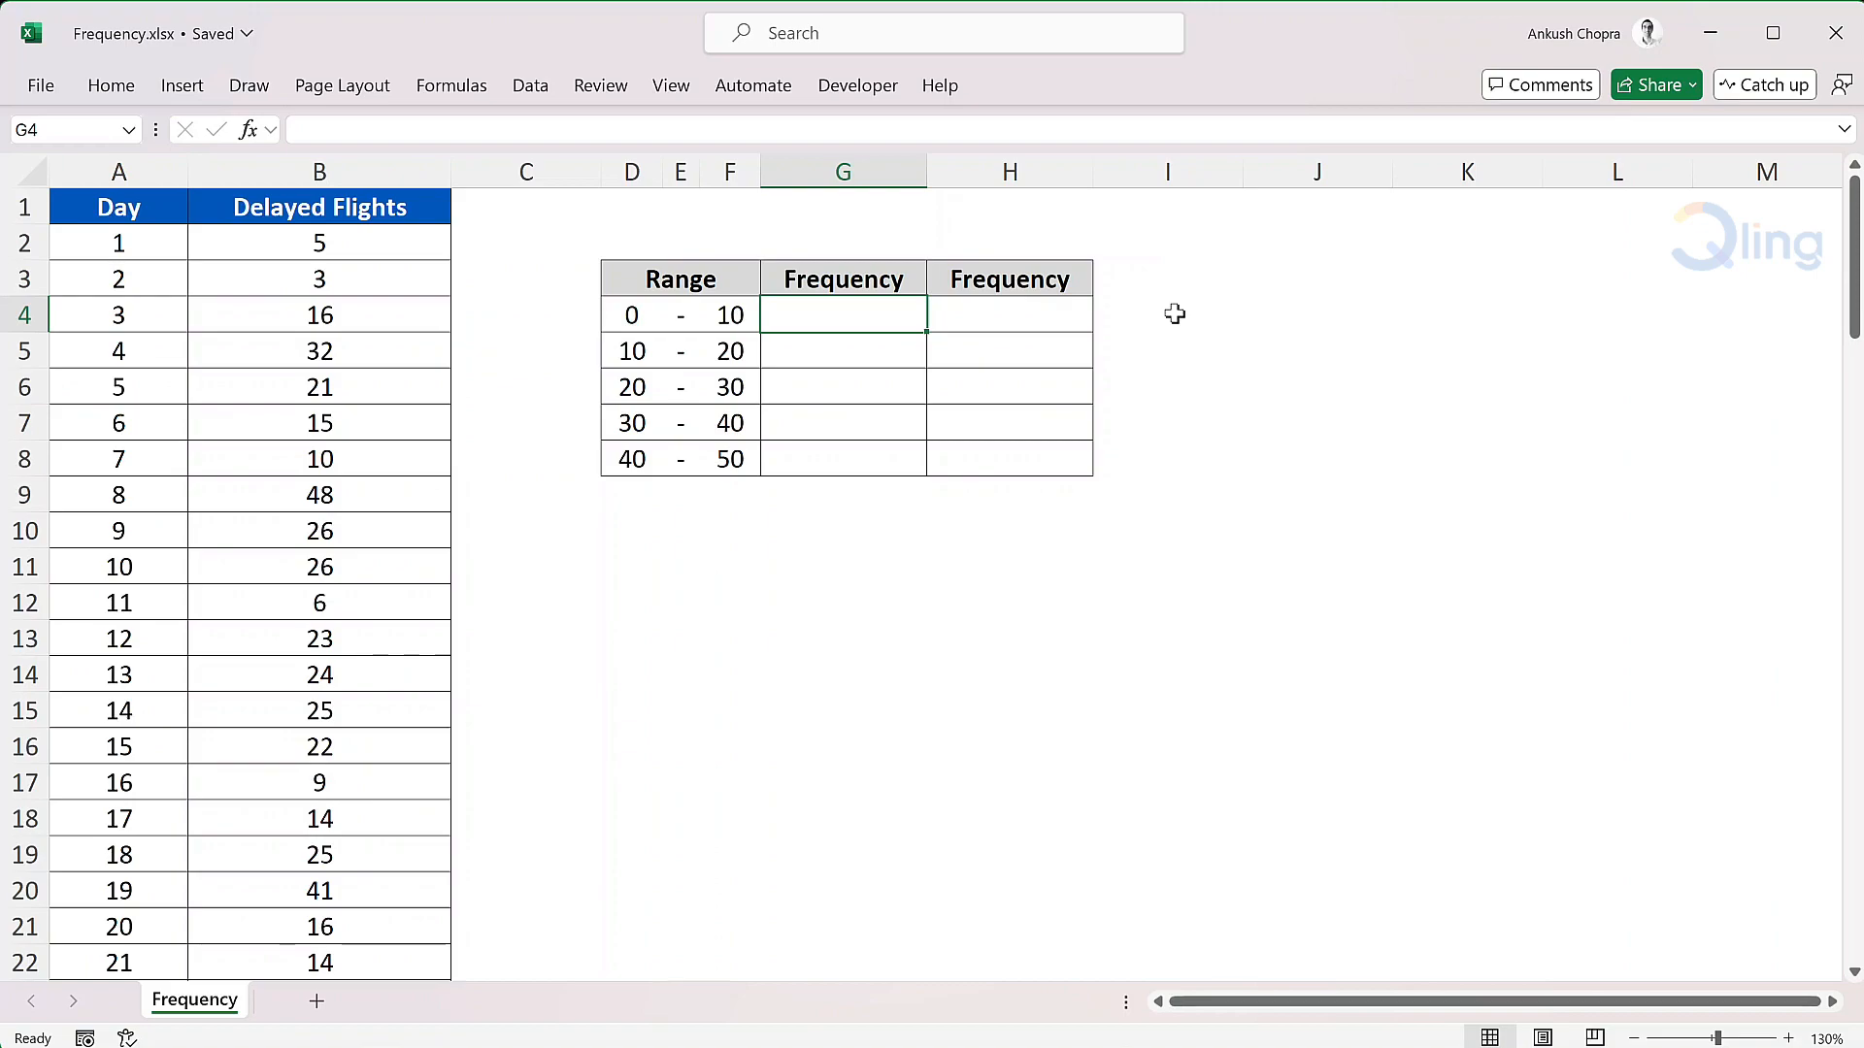
{"action": "type", "text": "=freq"}
{"action": "key", "text": "Tab"}
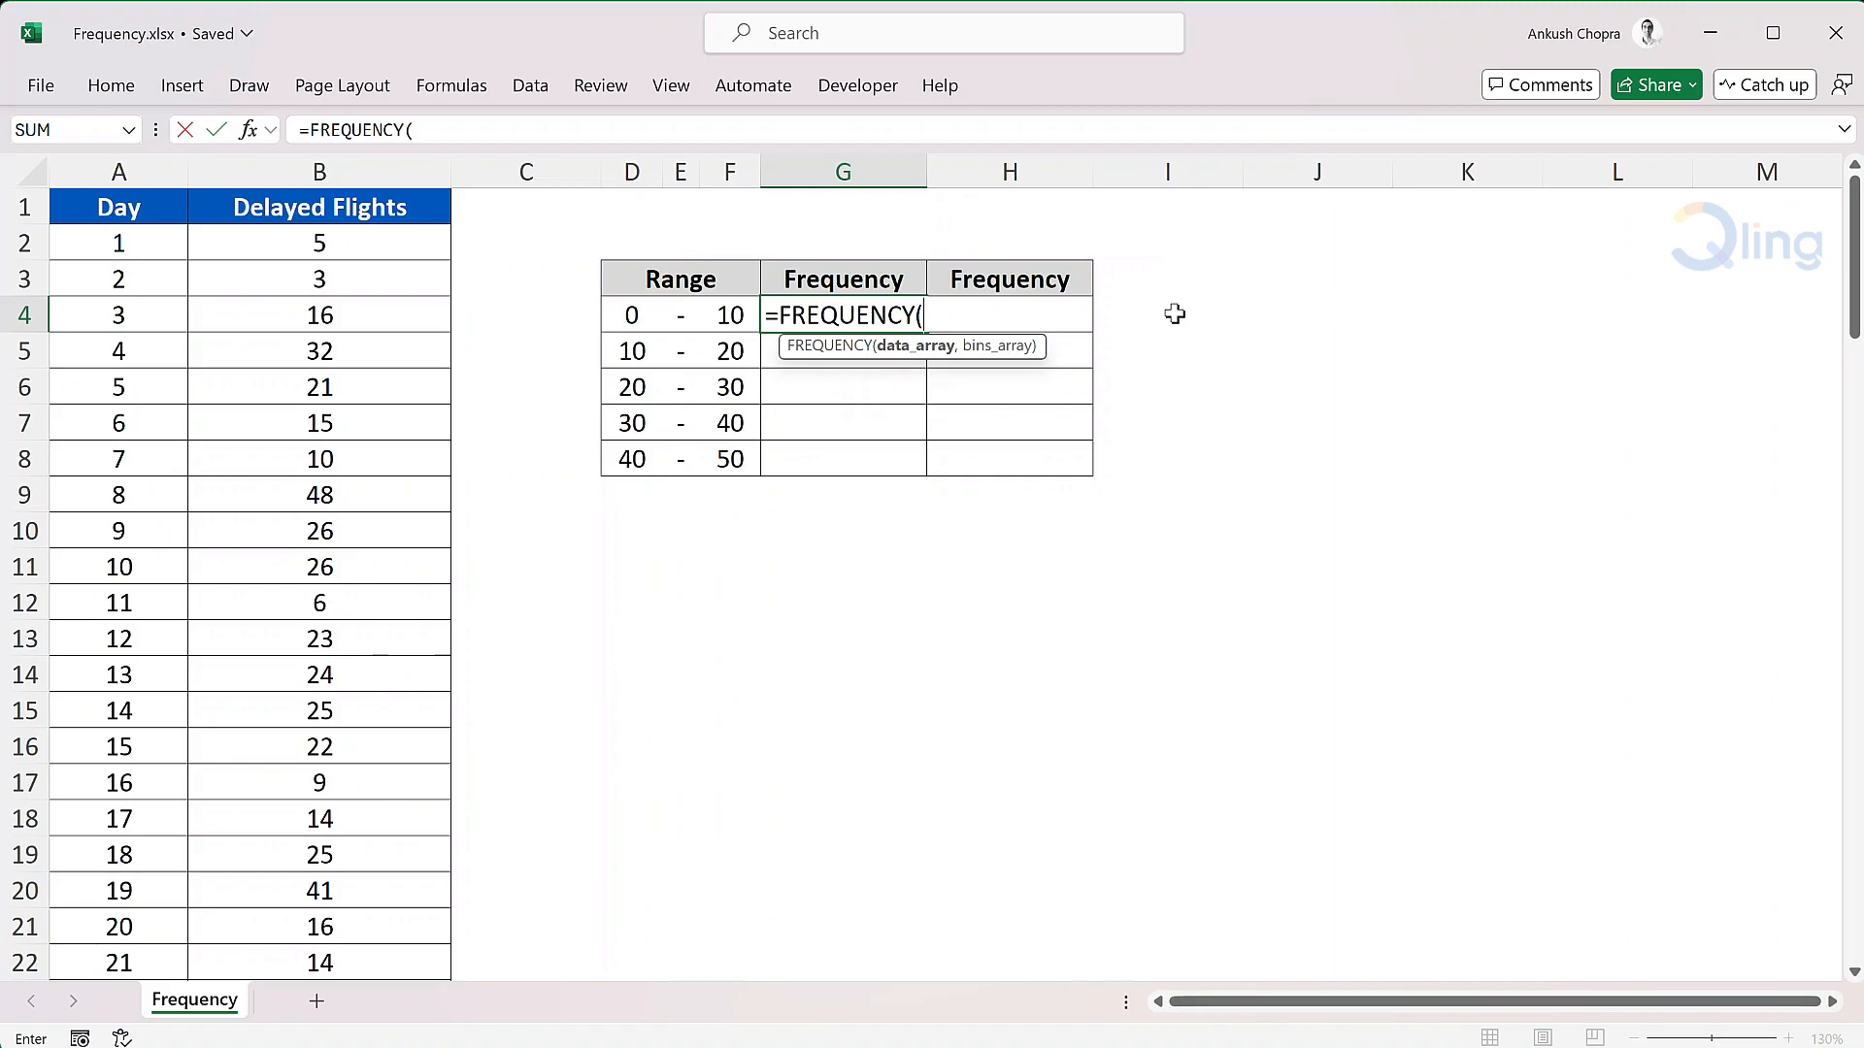
{"action": "left_click", "coordinate": [812, 301]}
{"action": "left_click", "coordinate": [427, 251]}
{"action": "key", "text": "ctrl+shift+Down"}
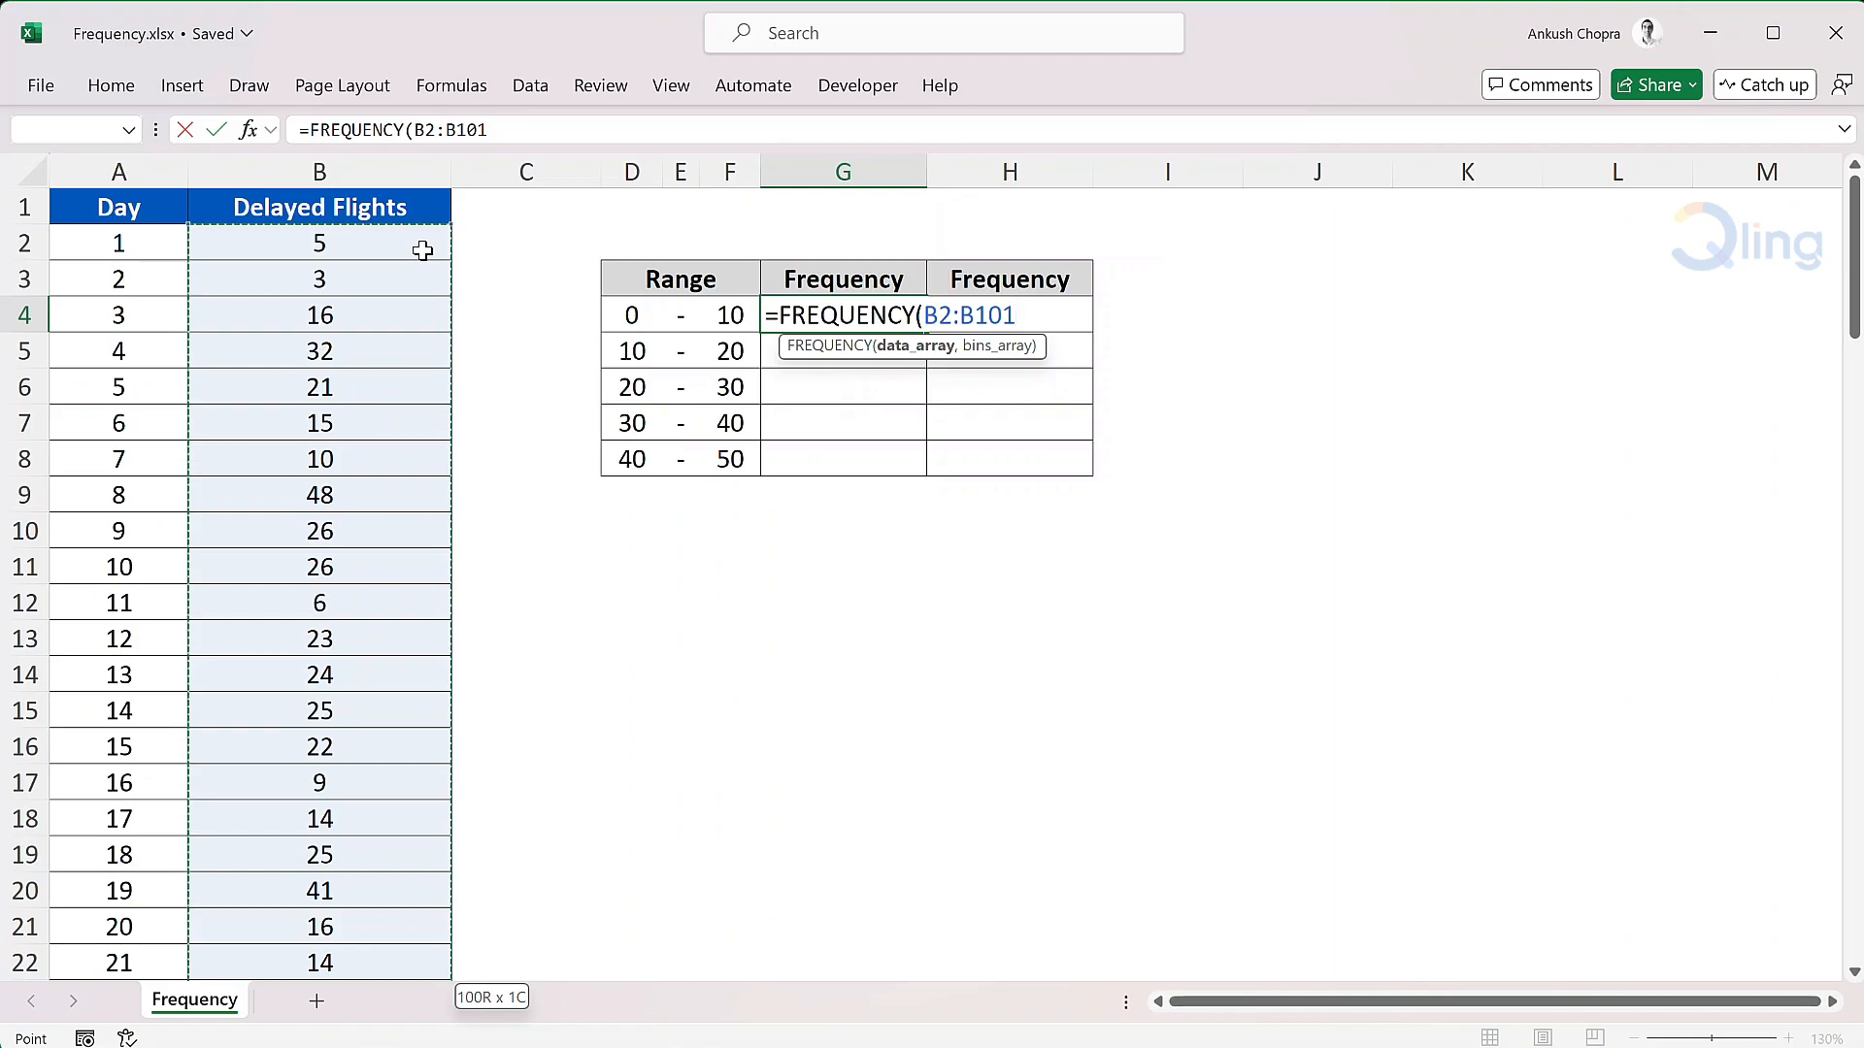
{"action": "type", "text": ","}
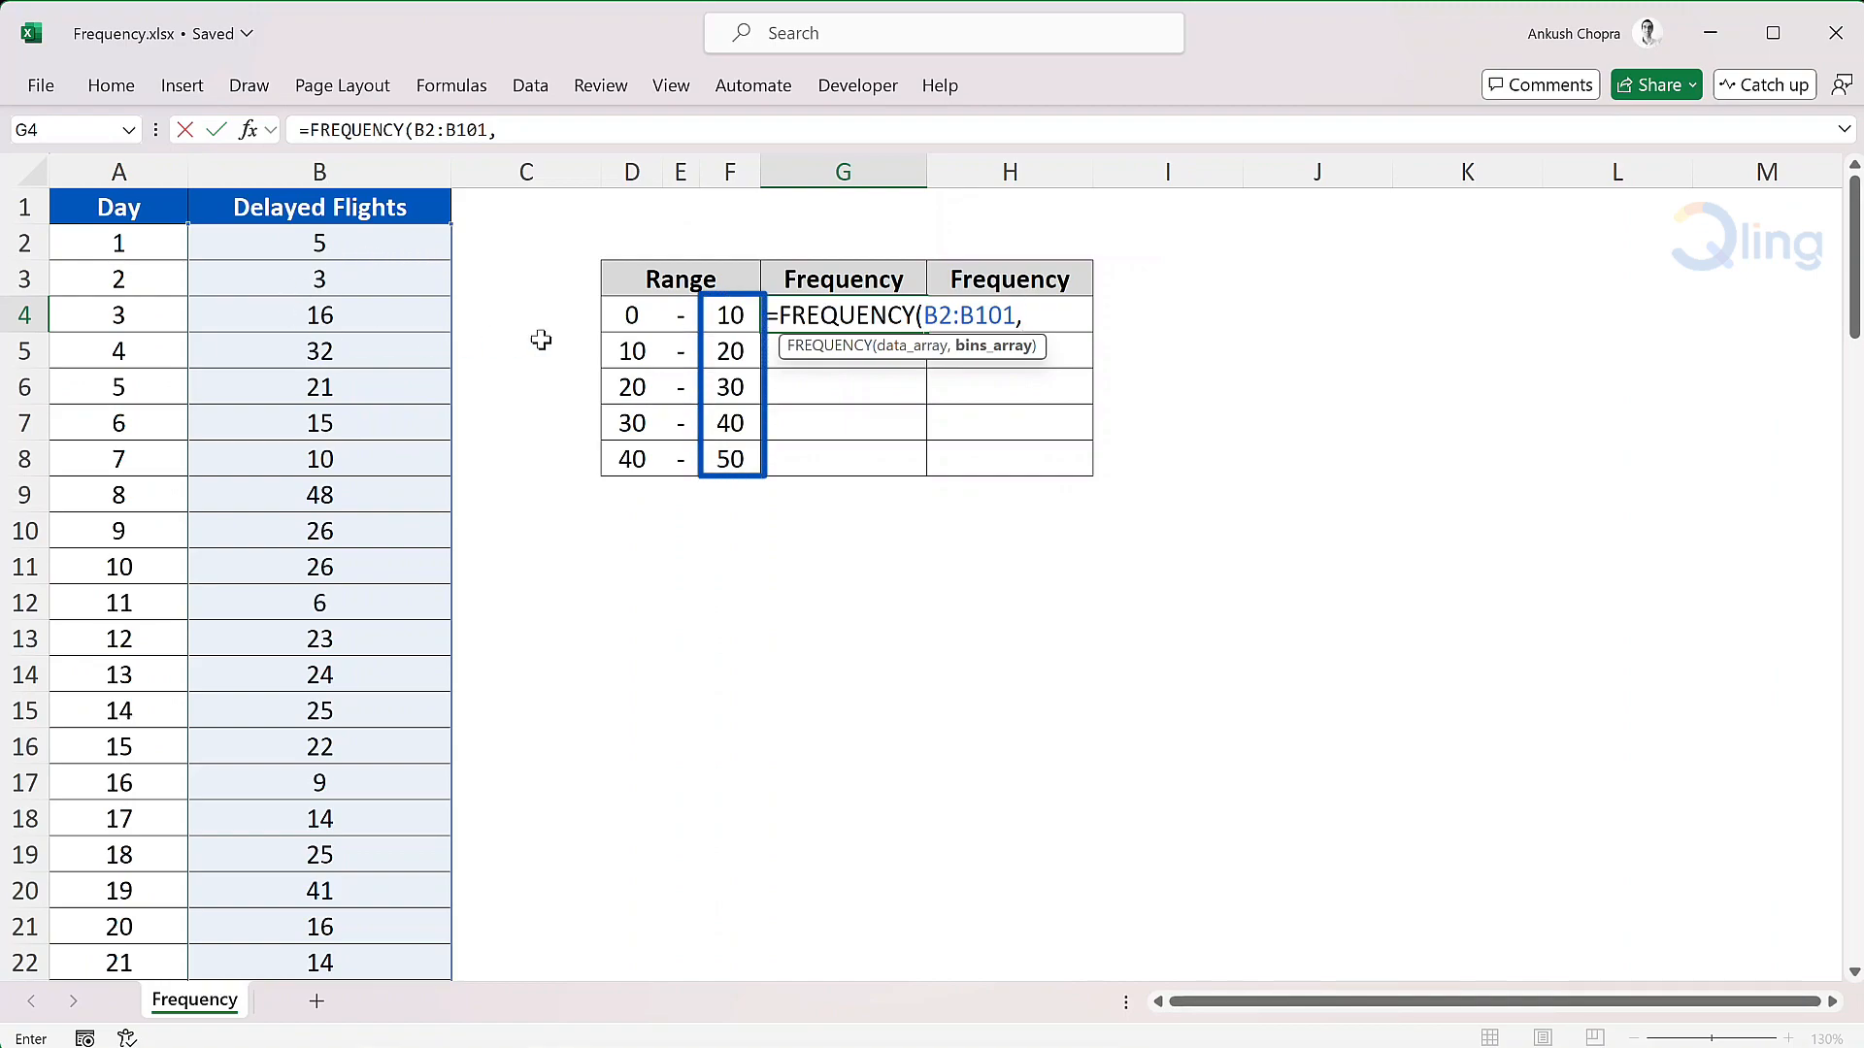
{"action": "left_click_drag", "start_coordinate": [718, 315], "coordinate": [730, 459]}
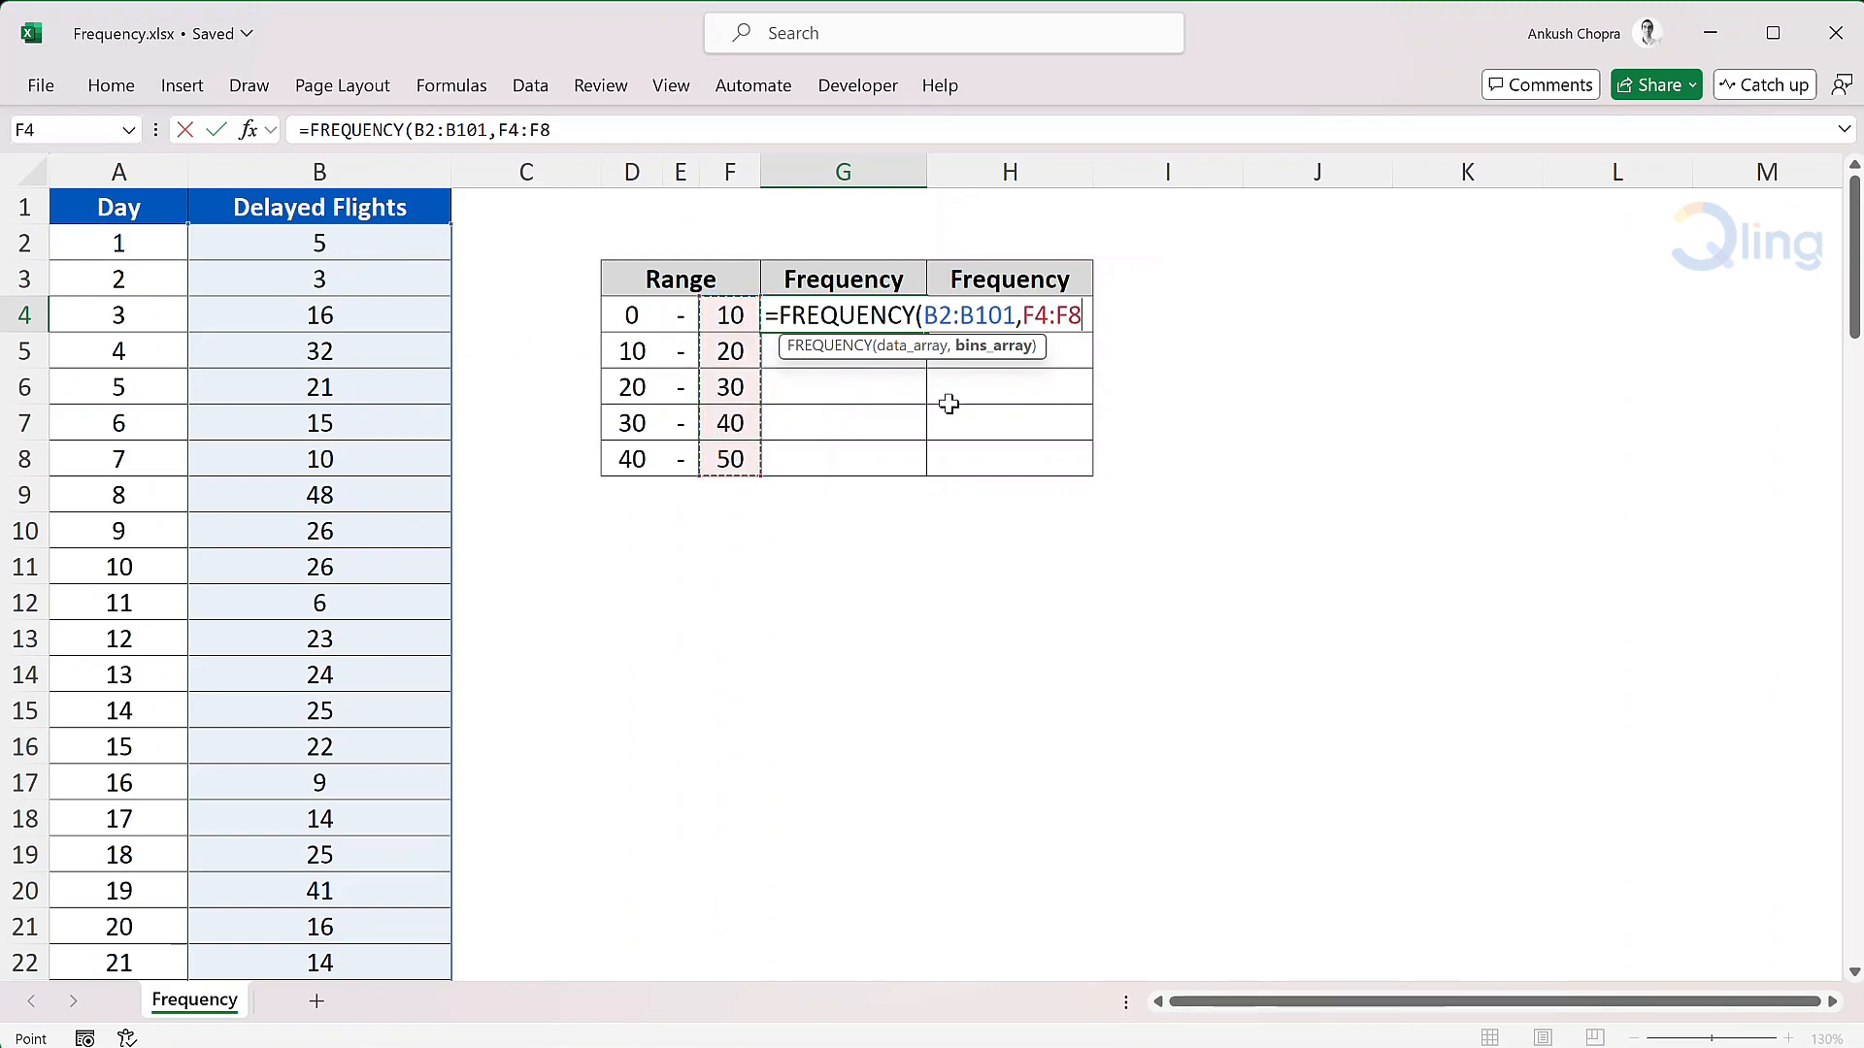
{"action": "type", "text": ")"}
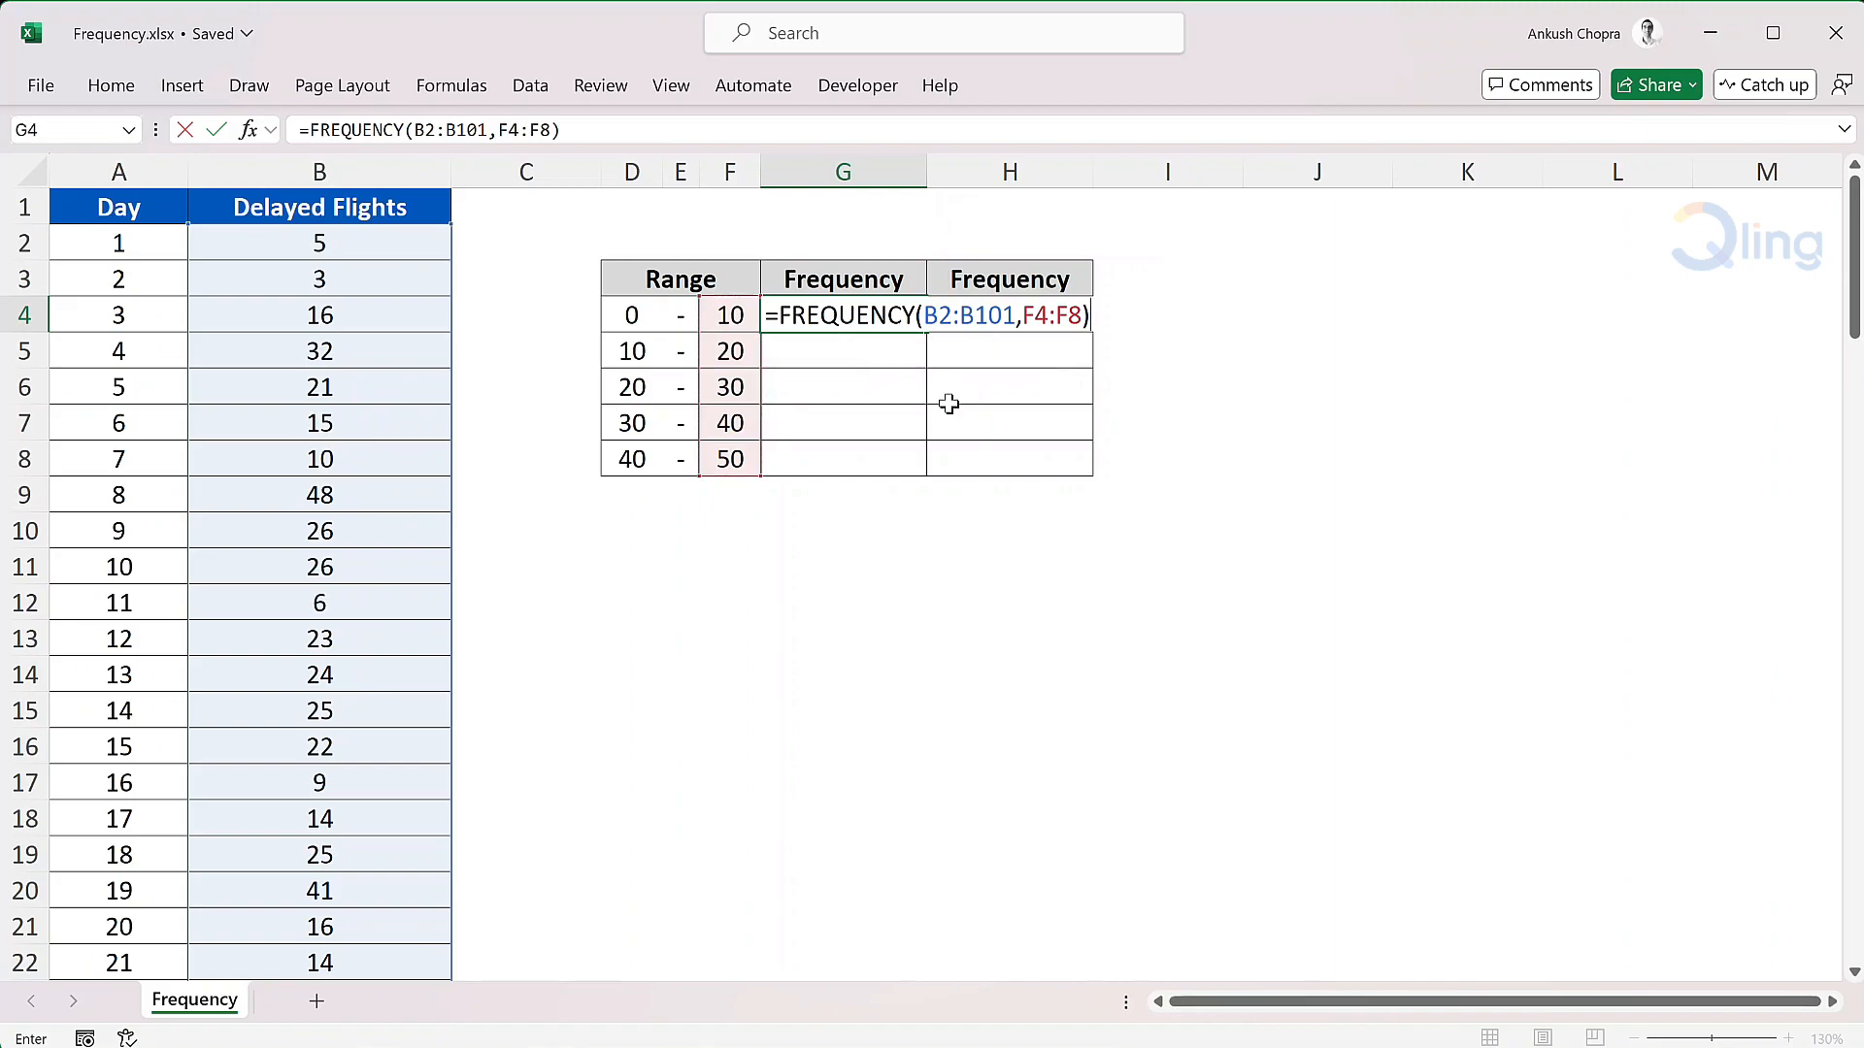
{"action": "key", "text": "Return"}
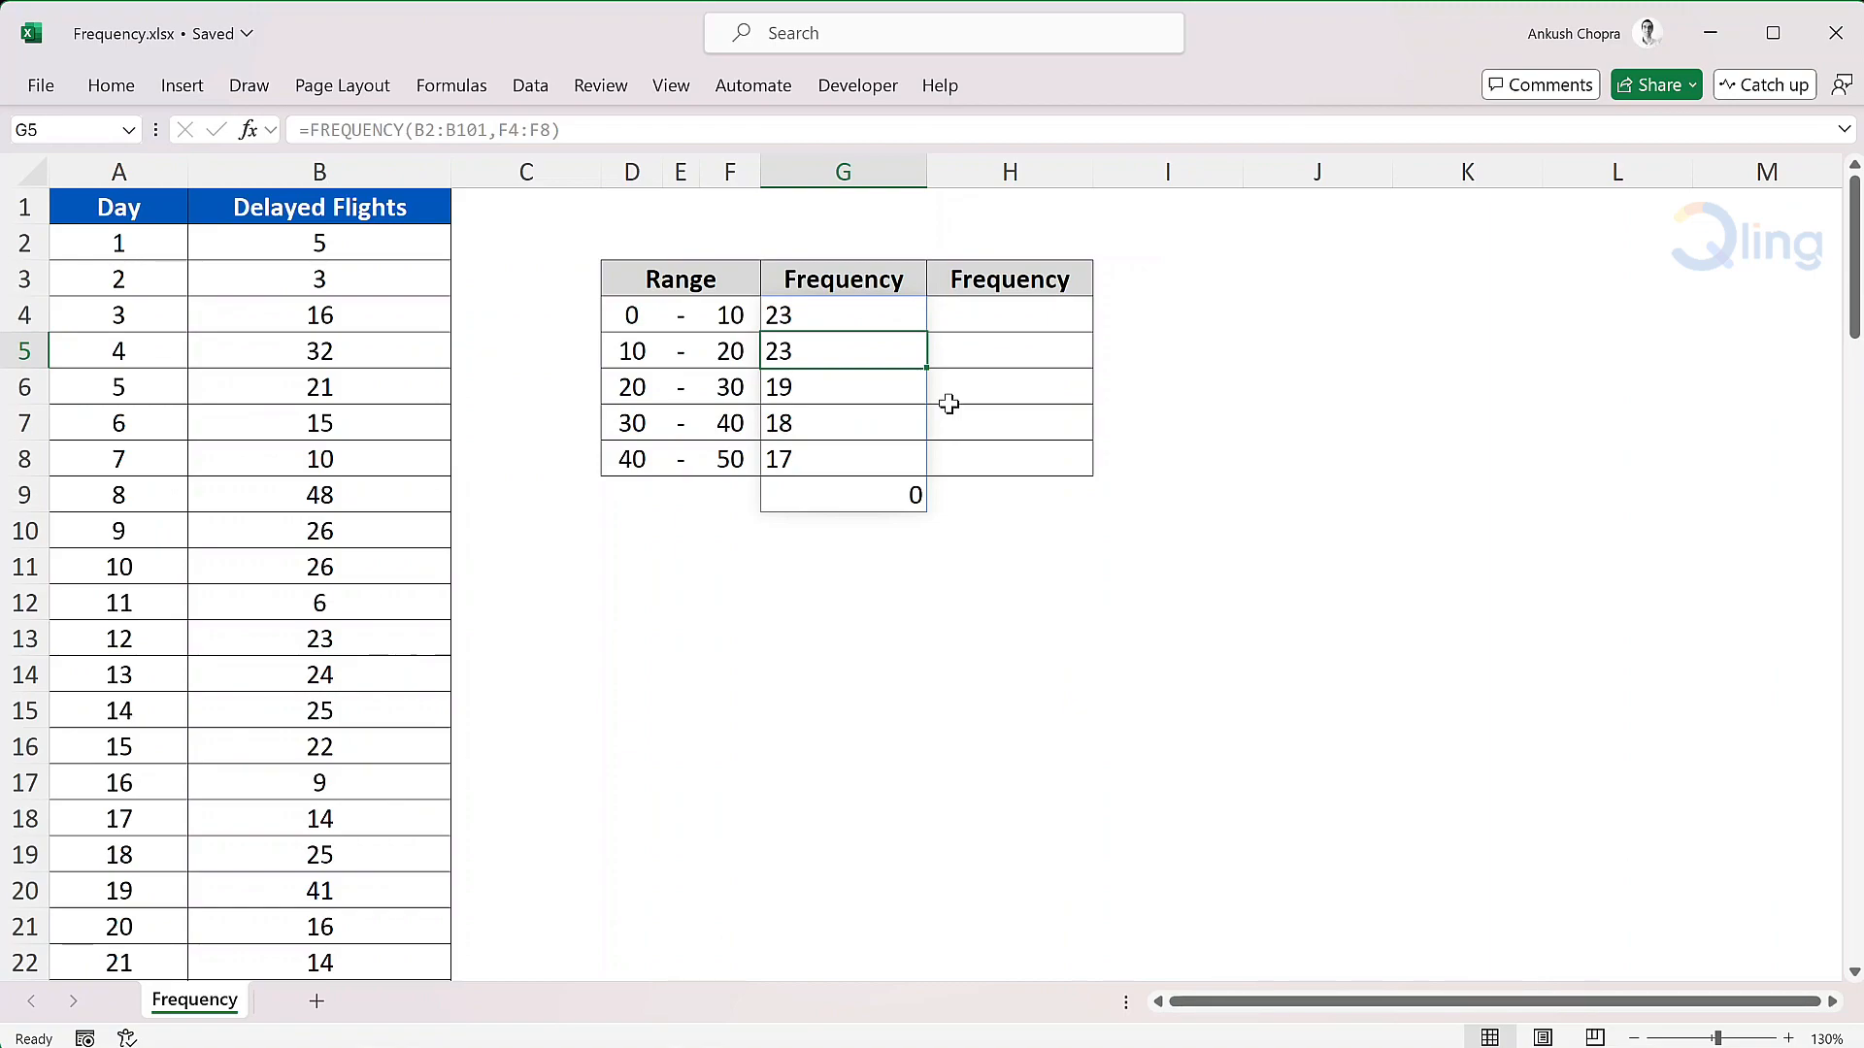
- Edit the G4 formula so its bins range becomes F4:F7
{"action": "key", "text": "Up"}
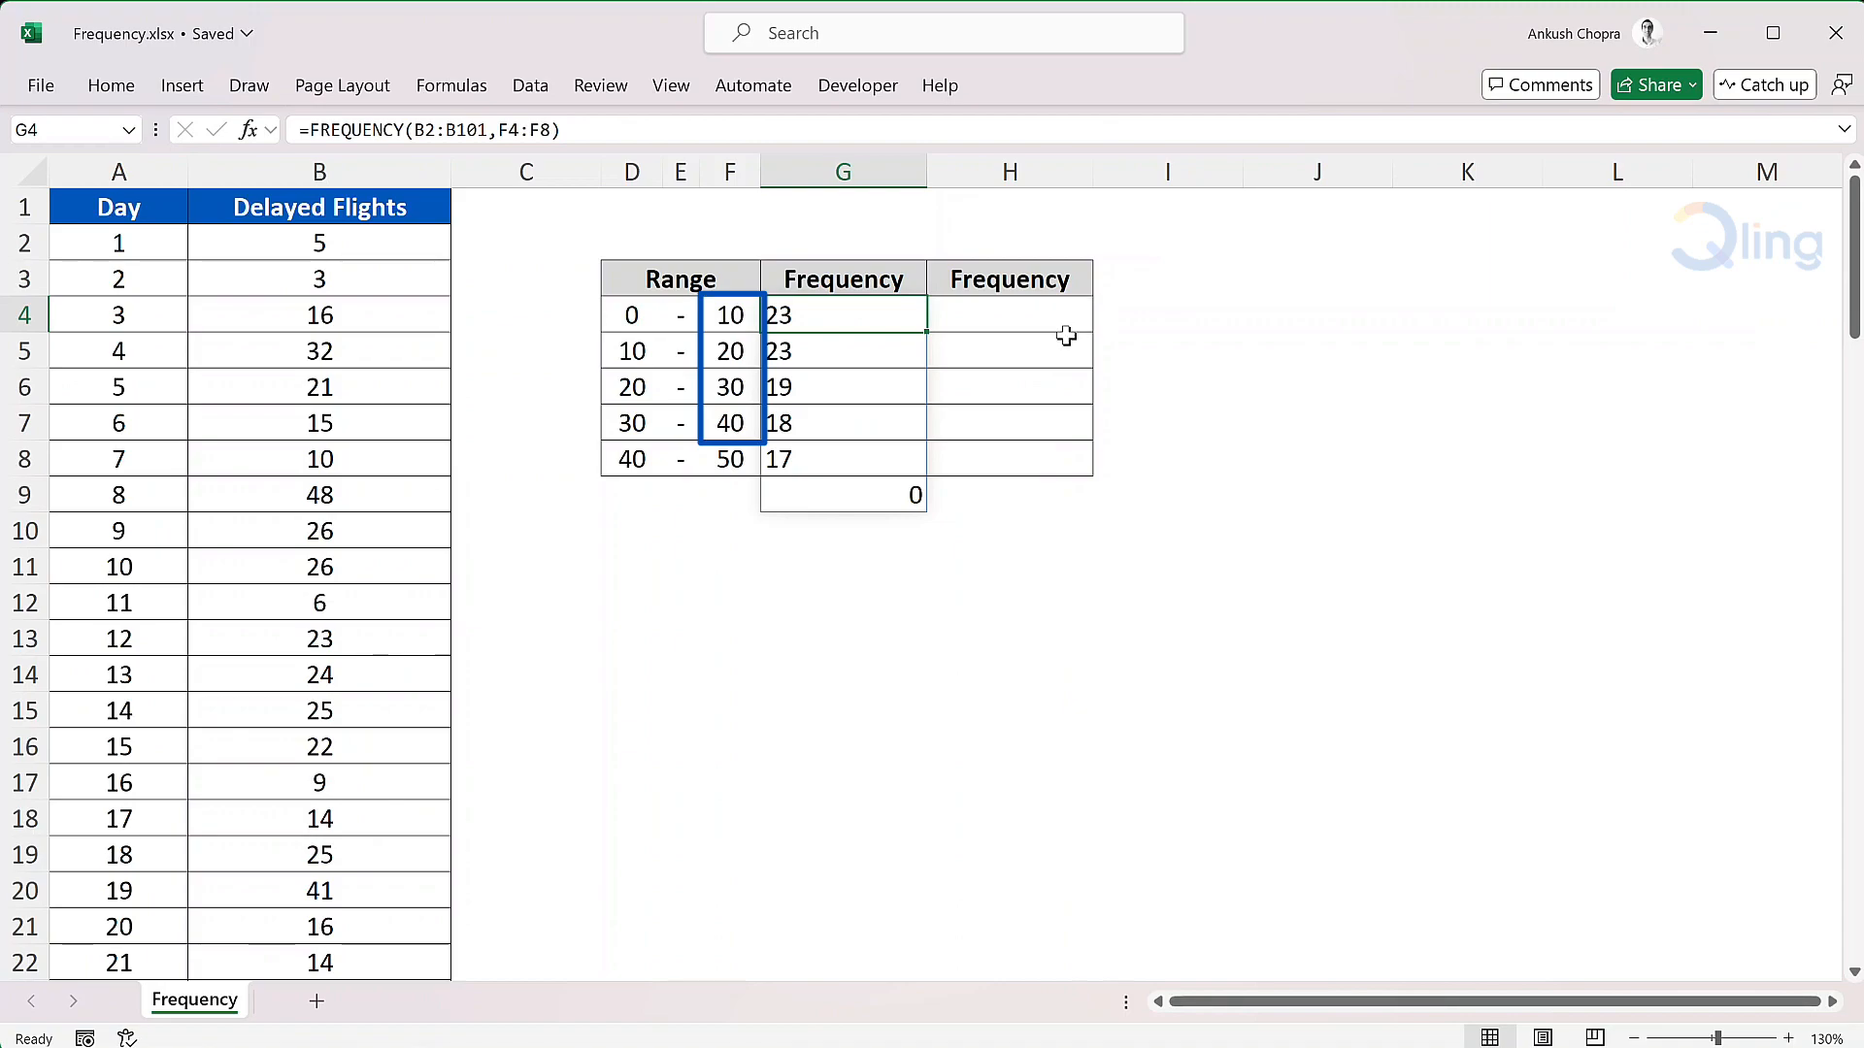
{"action": "double_click", "coordinate": [897, 314]}
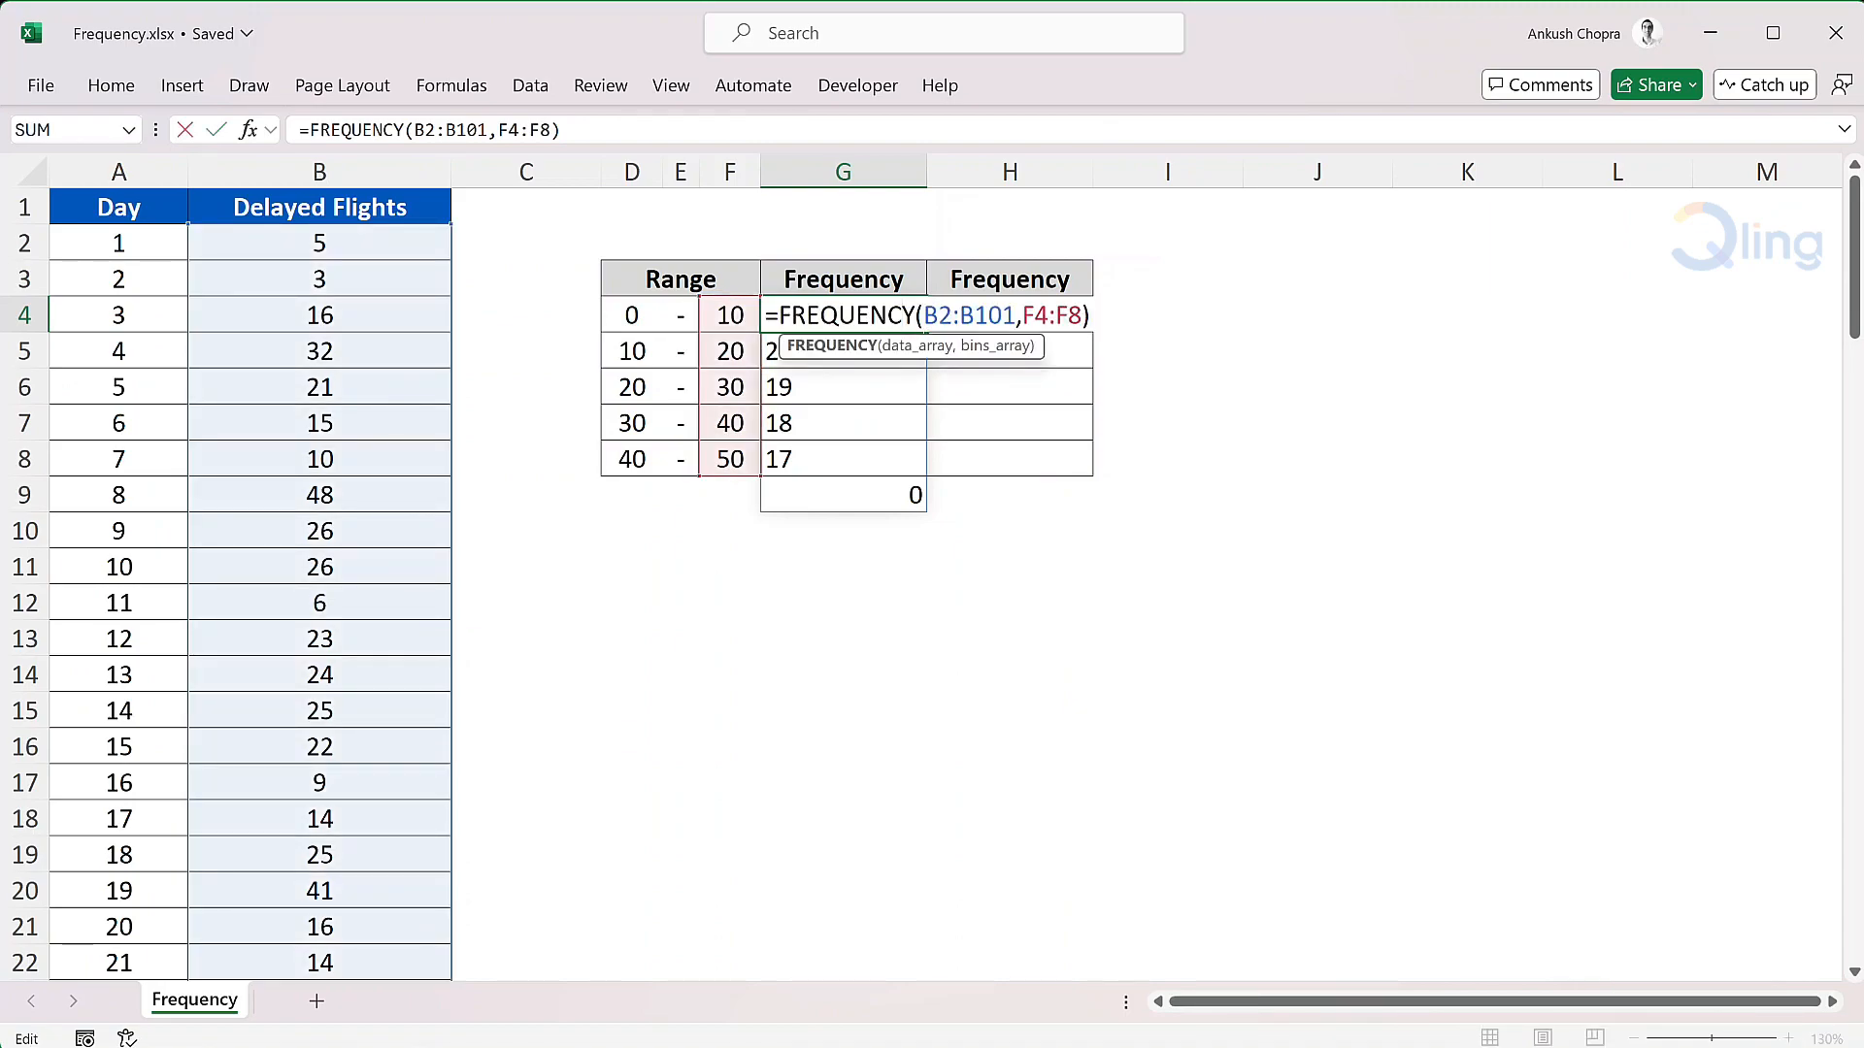
{"action": "key", "text": "End"}
{"action": "key", "text": "BackSpace"}
{"action": "key", "text": "BackSpace"}
{"action": "key", "text": "BackSpace"}
{"action": "key", "text": "BackSpace"}
{"action": "key", "text": "BackSpace"}
{"action": "key", "text": "BackSpace"}
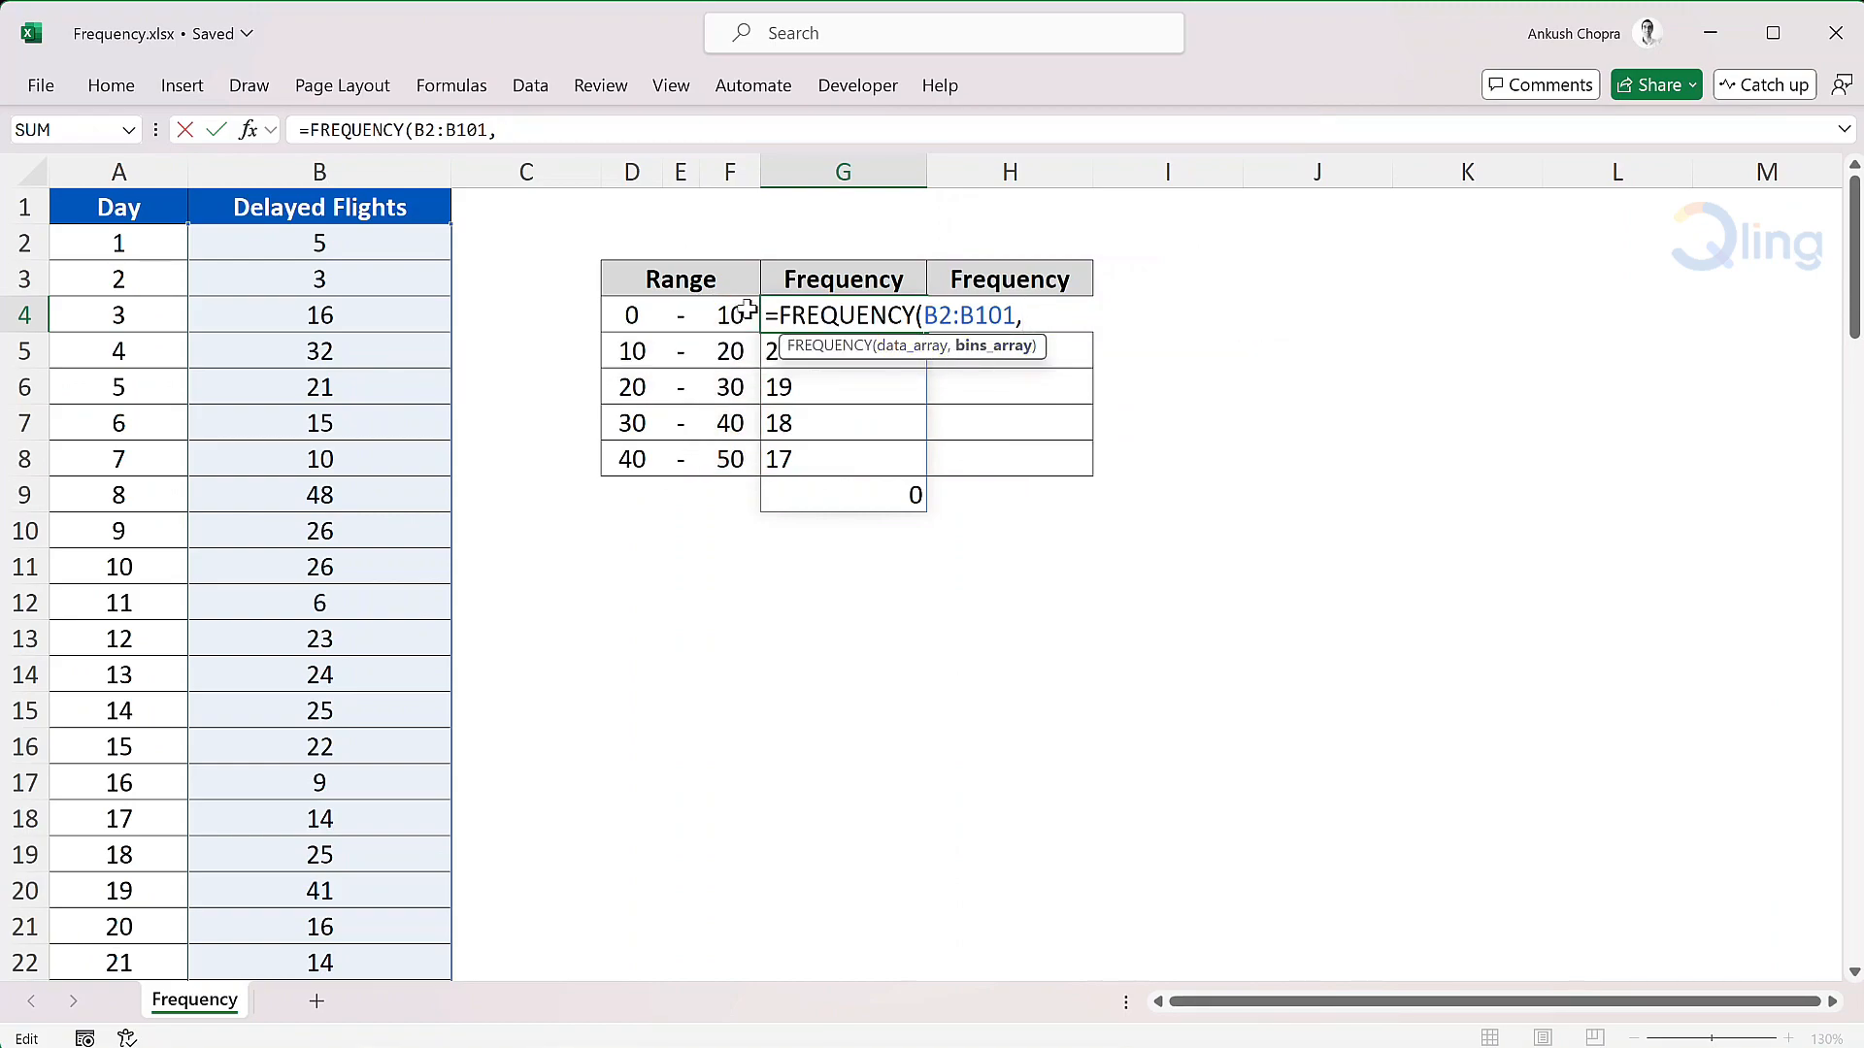
{"action": "left_click_drag", "start_coordinate": [737, 312], "coordinate": [739, 420]}
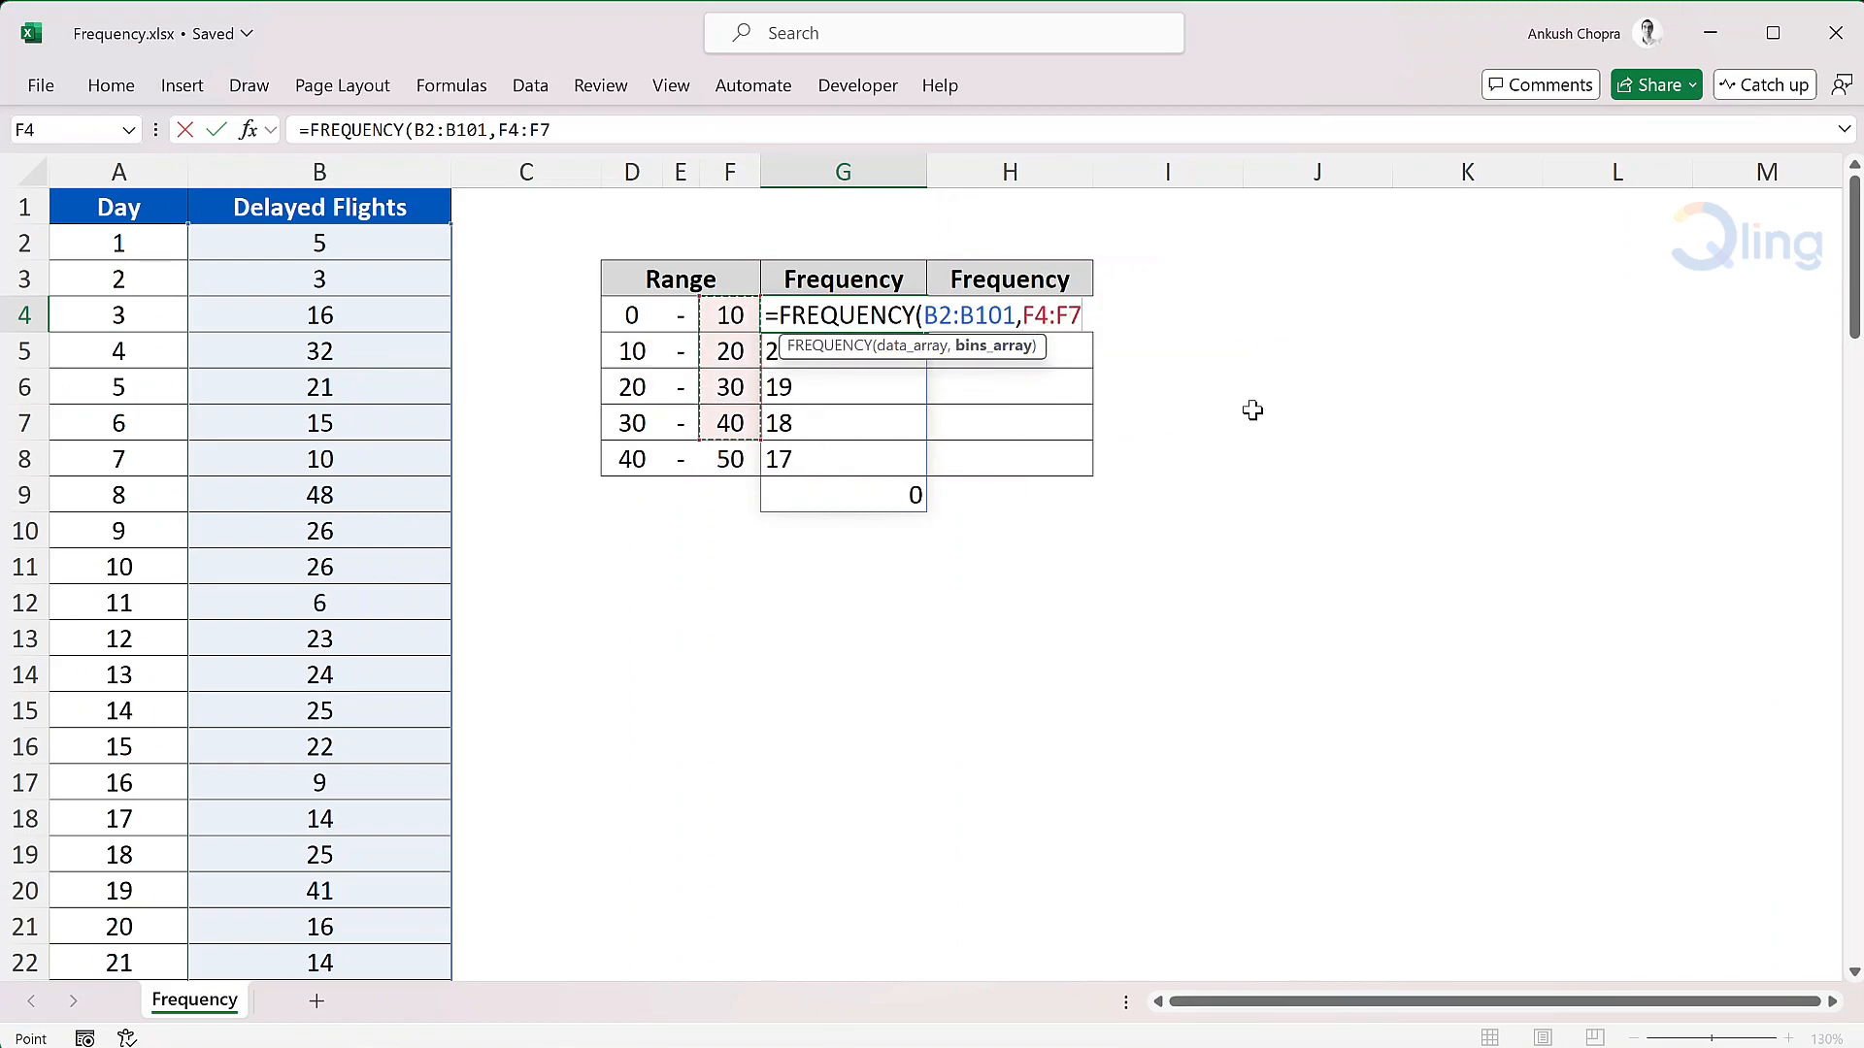
{"action": "type", "text": ")"}
{"action": "key", "text": "Return"}
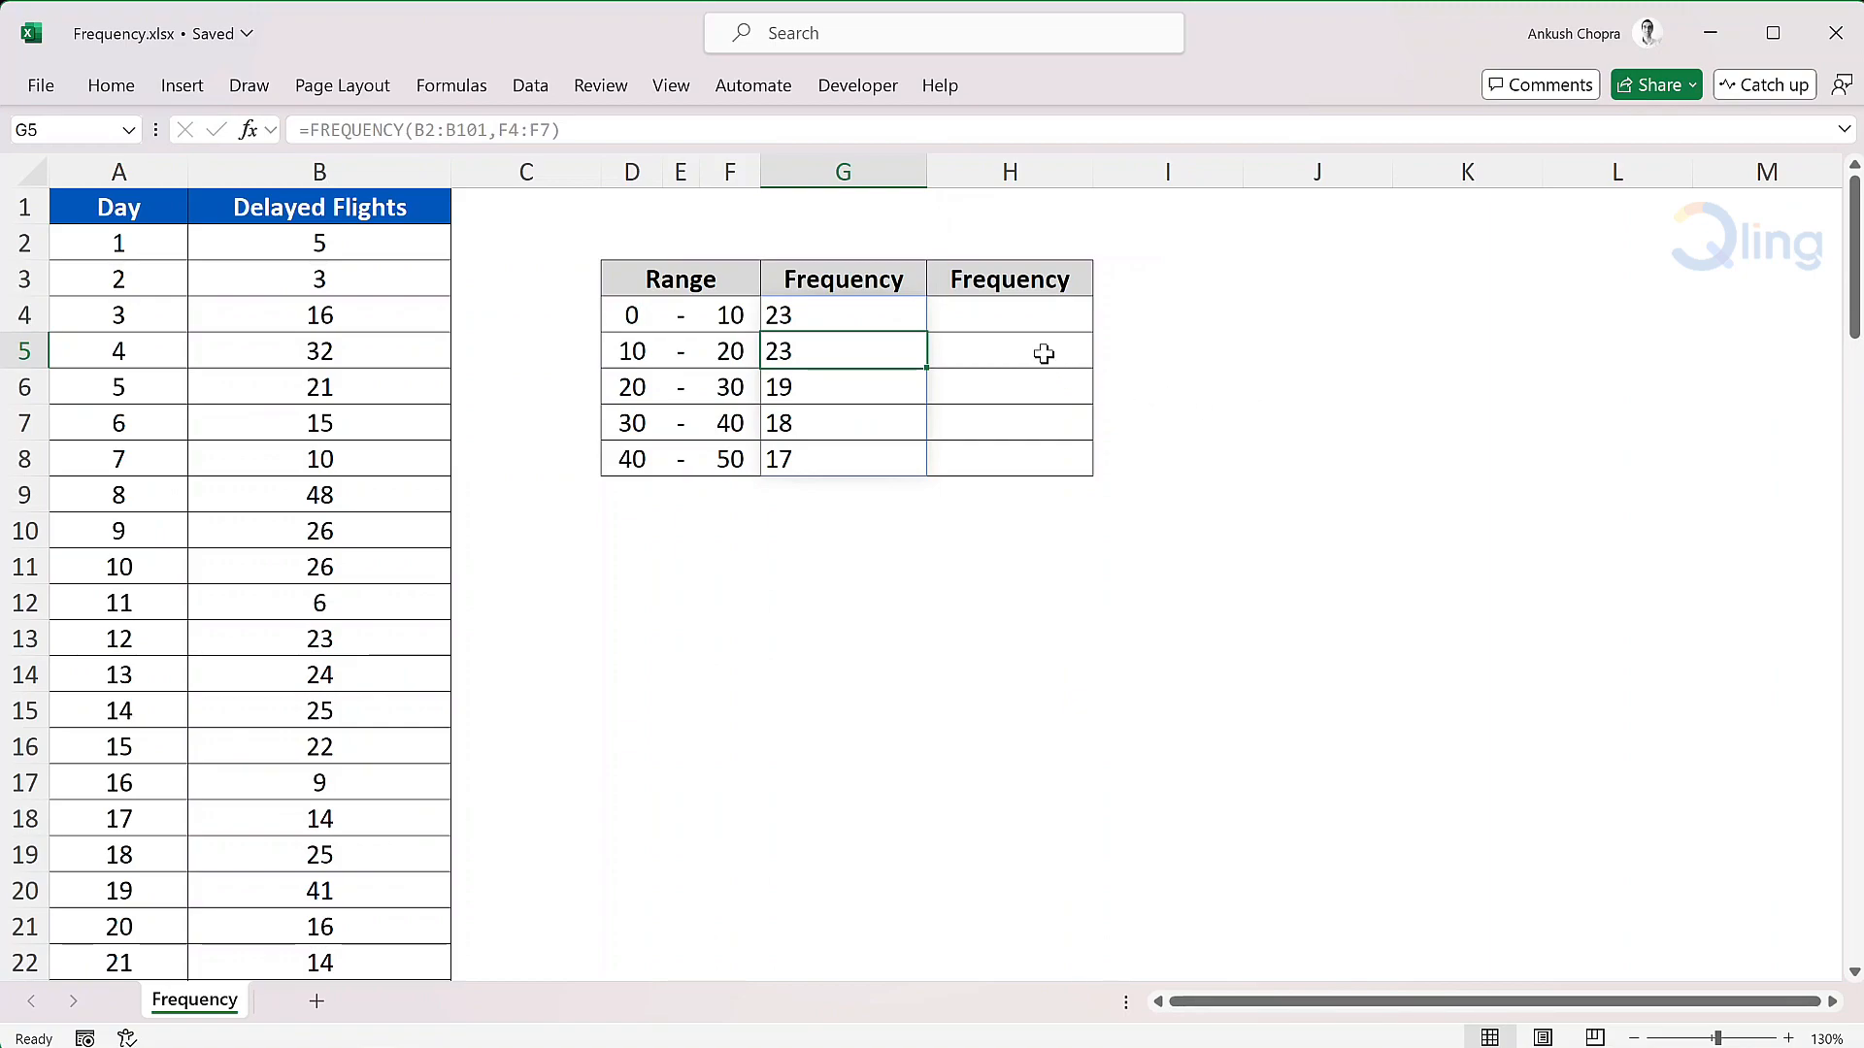
- Start a COUNTIFS formula in H4 with the absolute range $B$2:$B$101 as the first criteria range
{"action": "left_click", "coordinate": [1042, 323]}
{"action": "type", "text": "=count"}
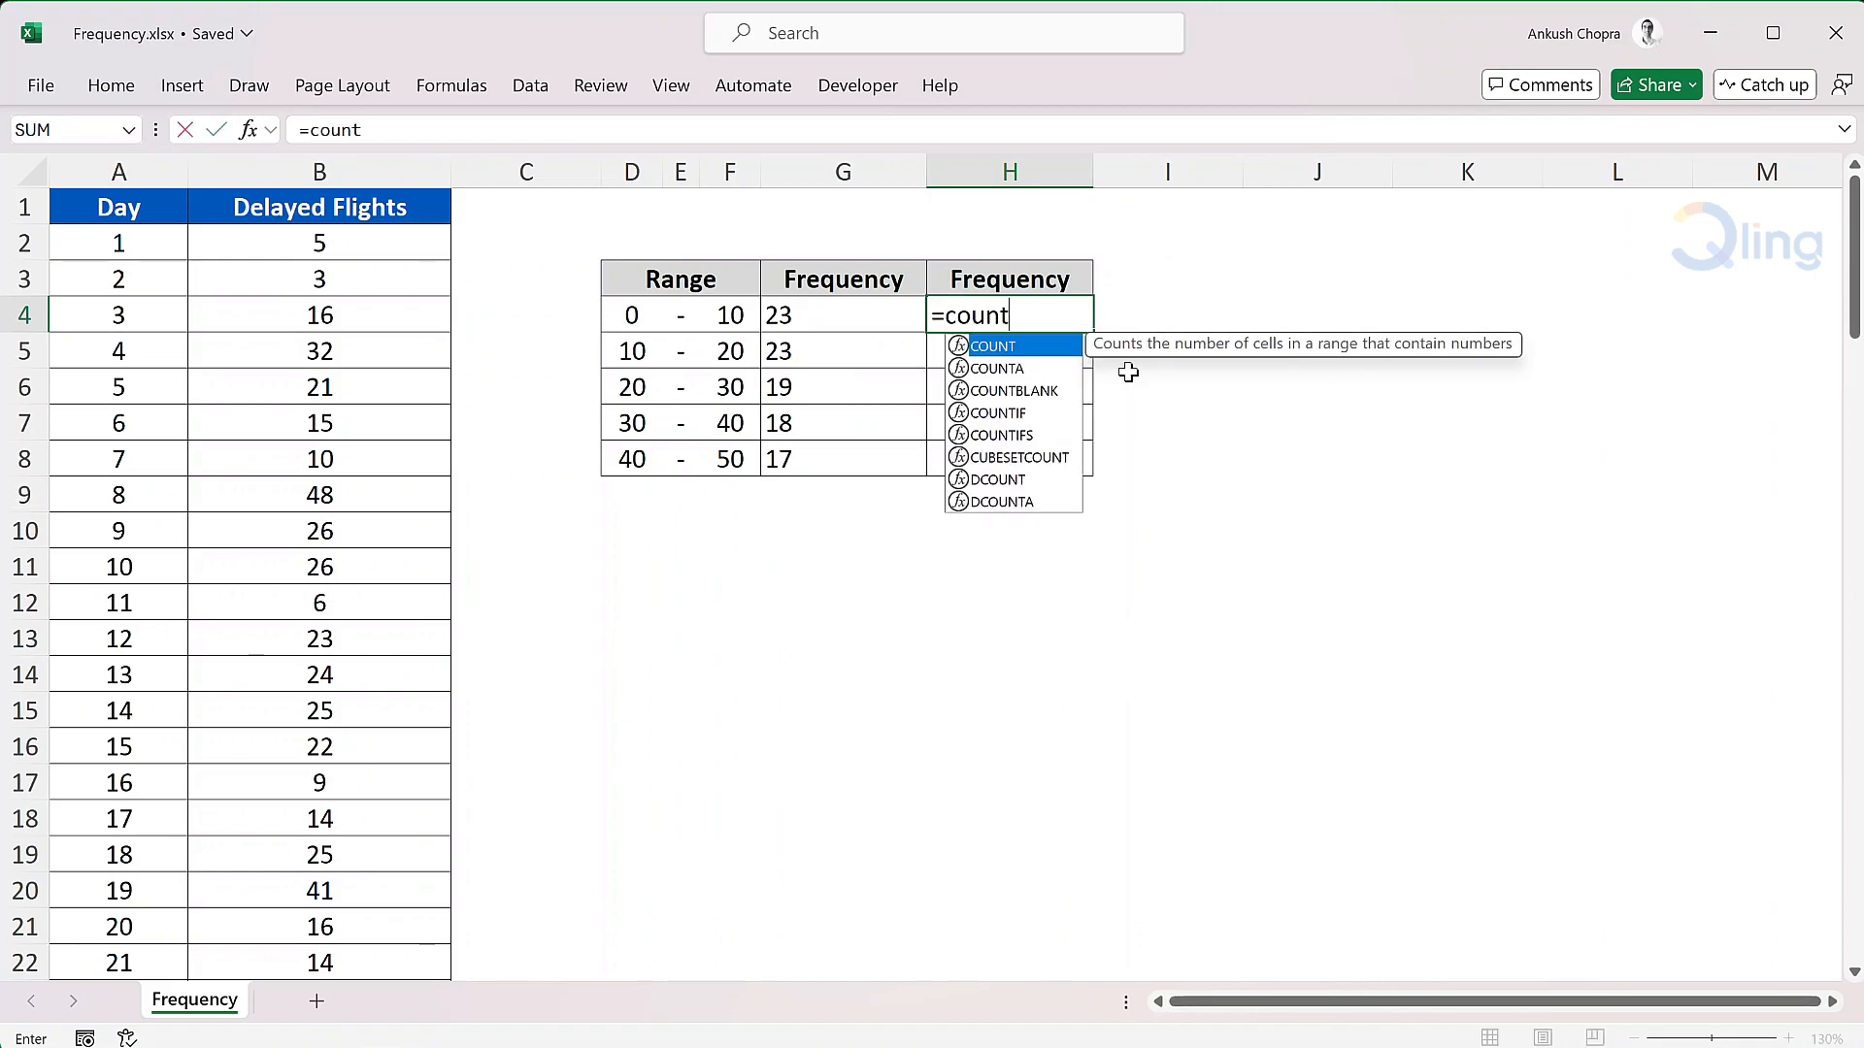
{"action": "type", "text": "ifs"}
{"action": "key", "text": "Tab"}
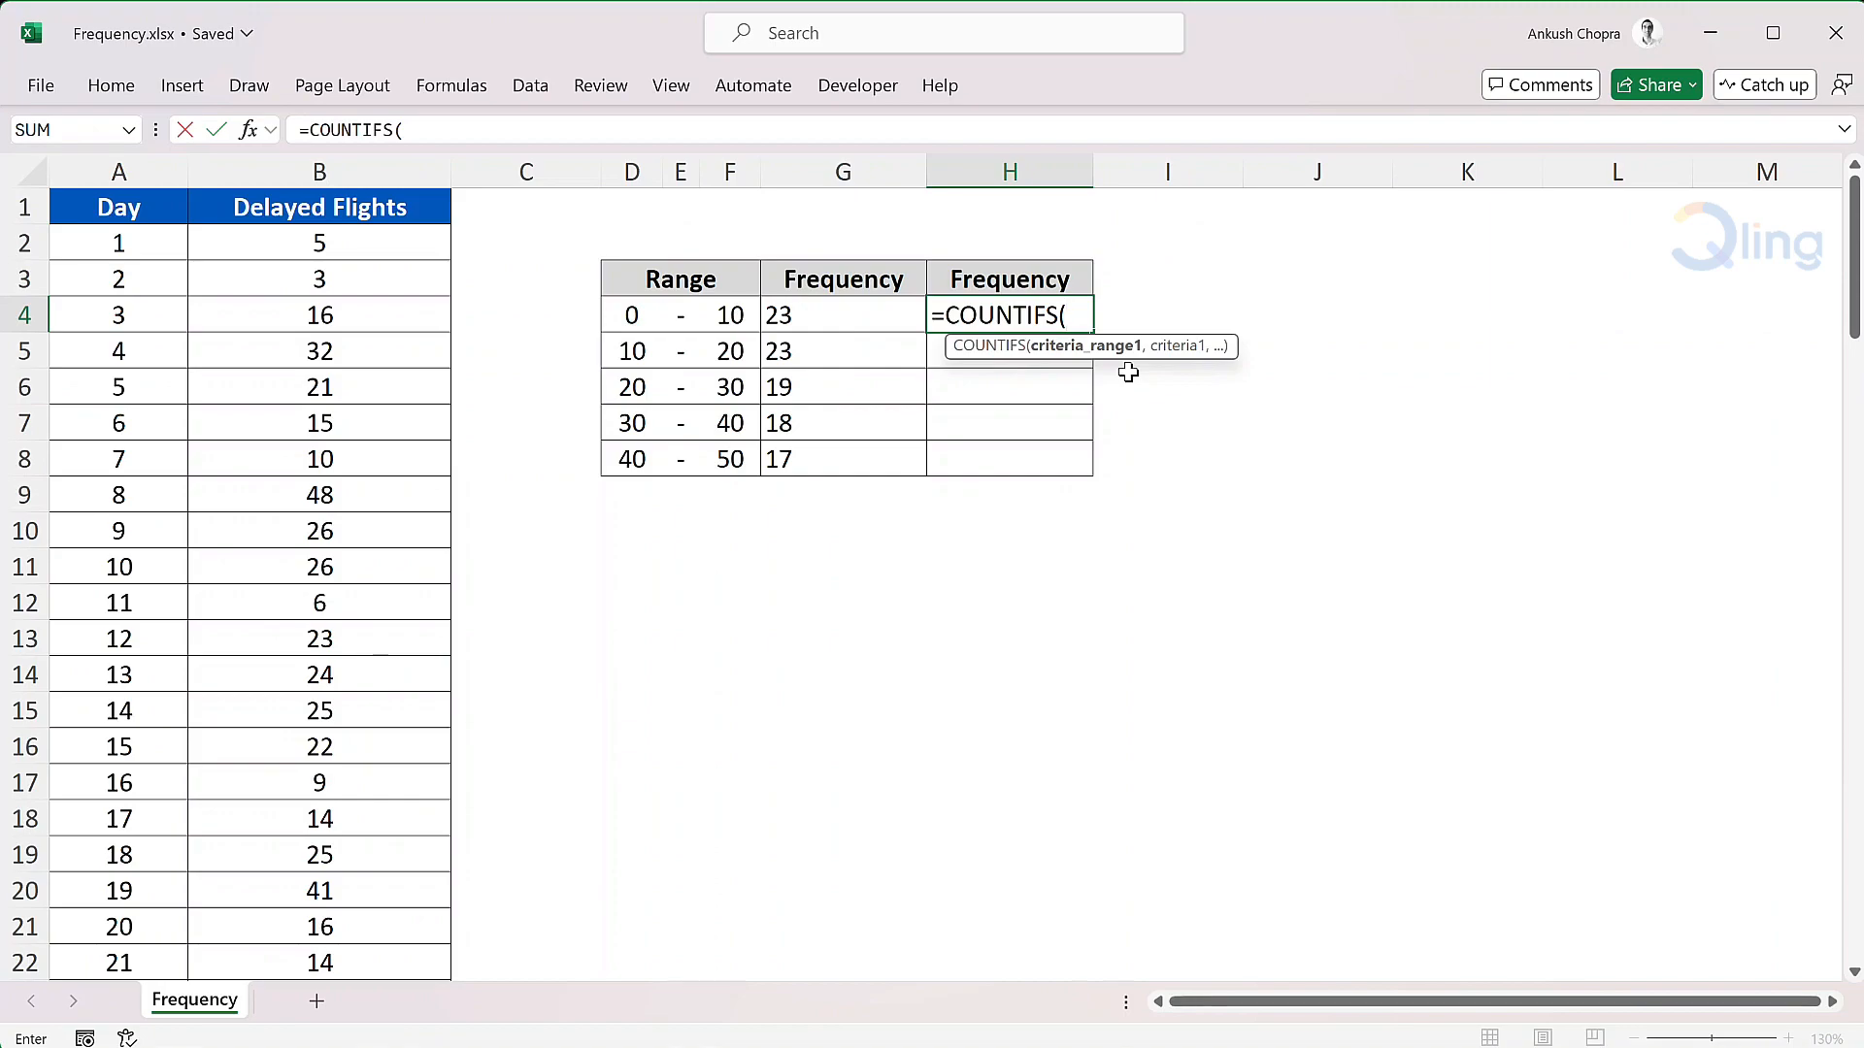
{"action": "left_click", "coordinate": [412, 255]}
{"action": "key", "text": "ctrl+shift+Down"}
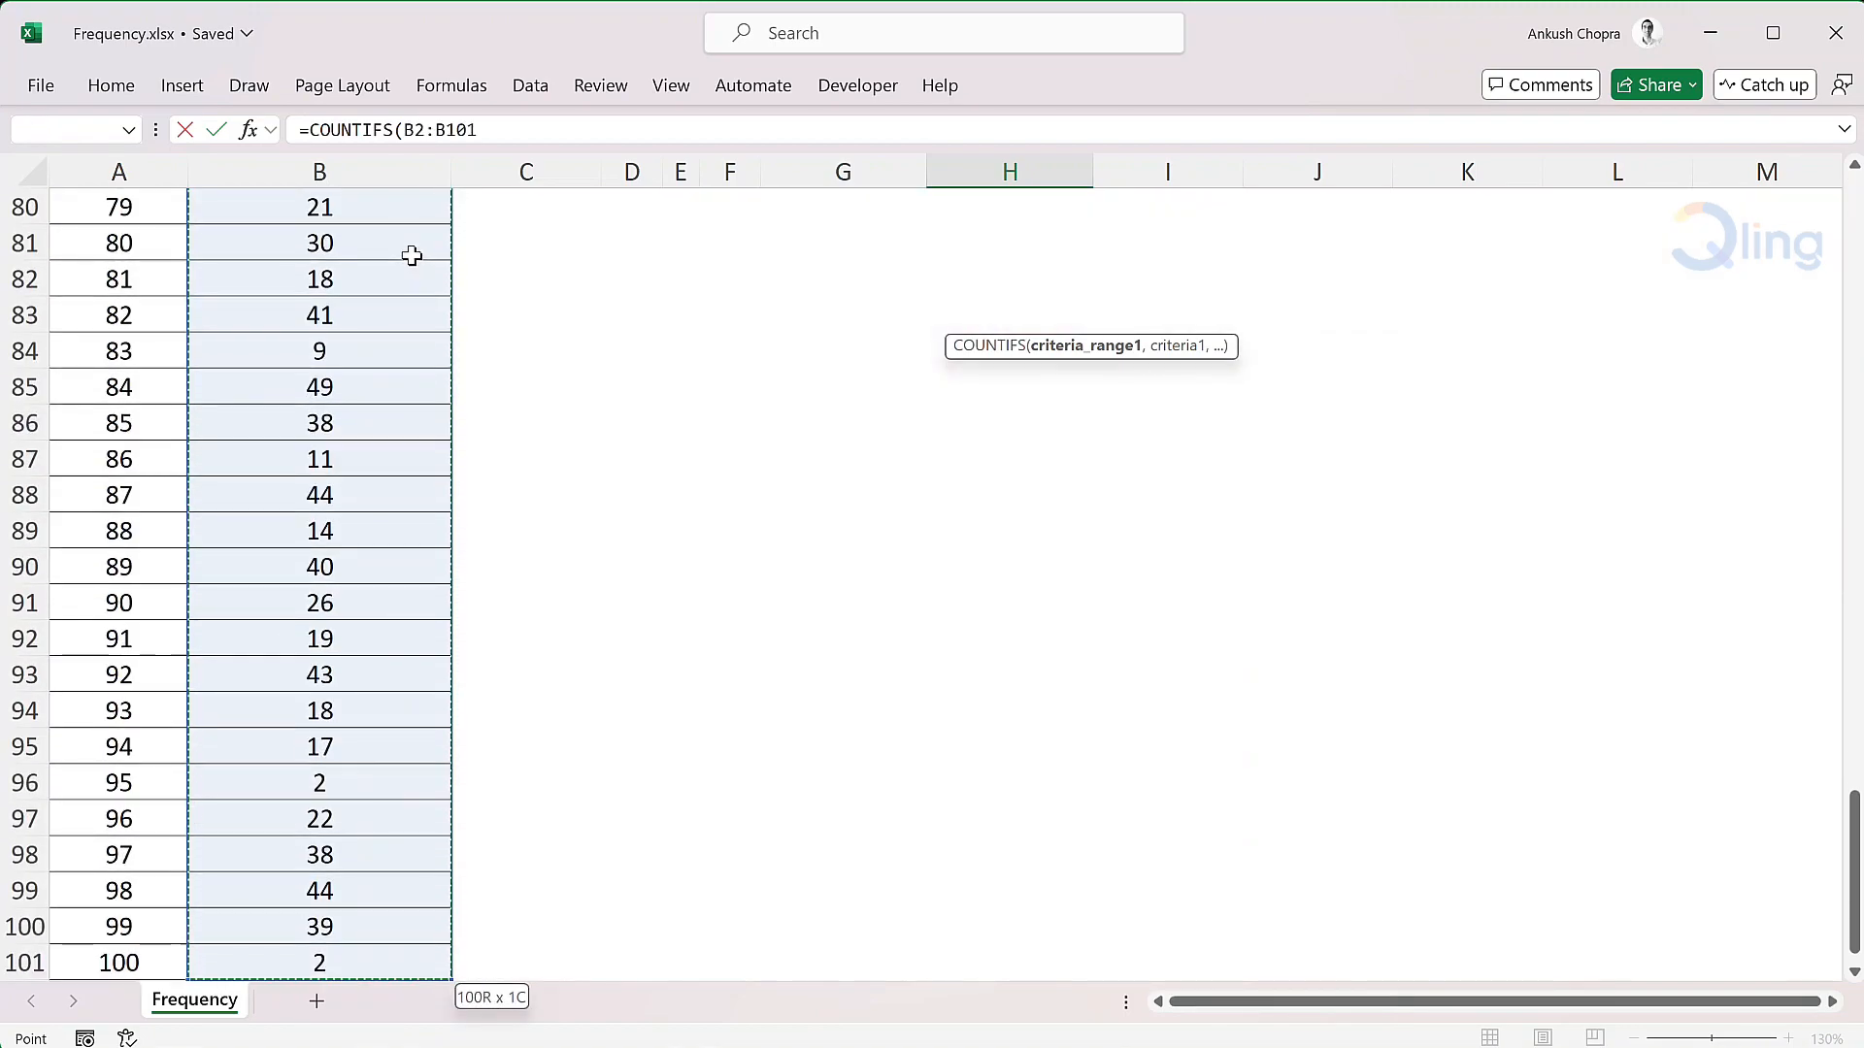
{"action": "key", "text": "F4"}
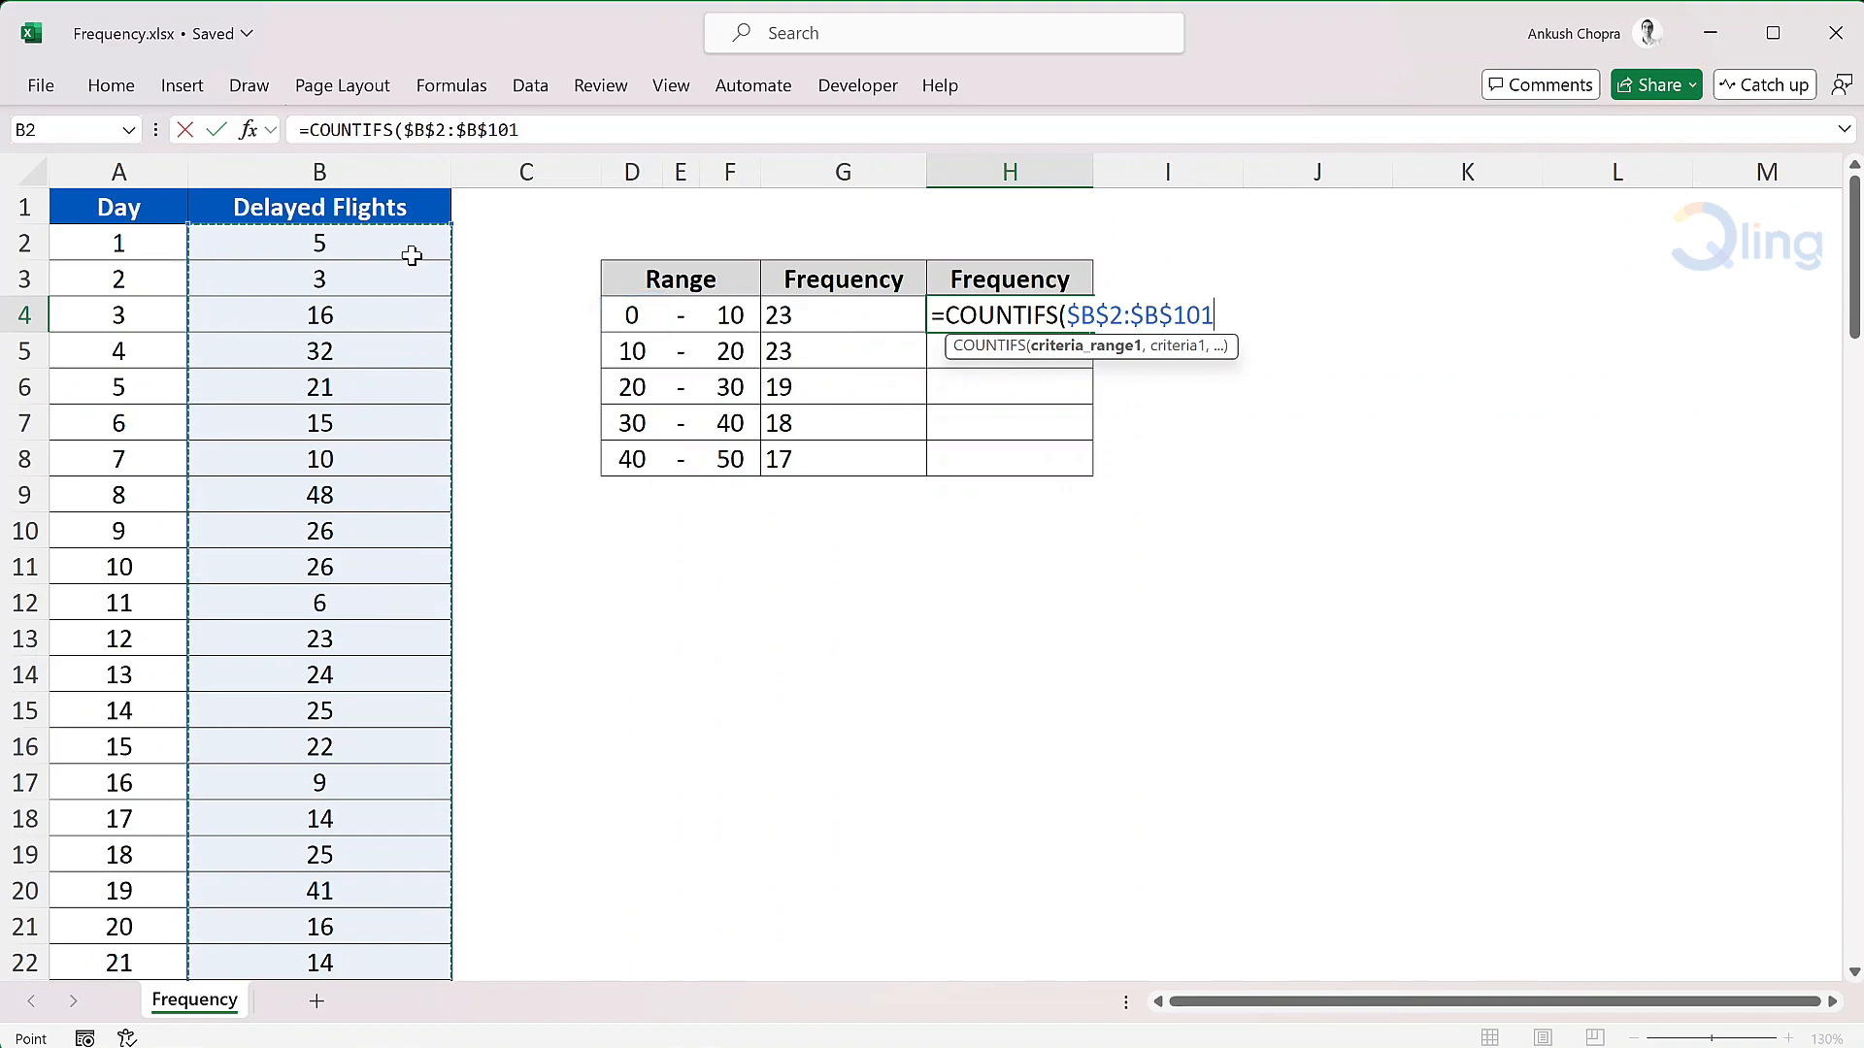
- Add the criterion ">"&D4 so values above the range's lower bound are counted
{"action": "type", "text": ",\">"}
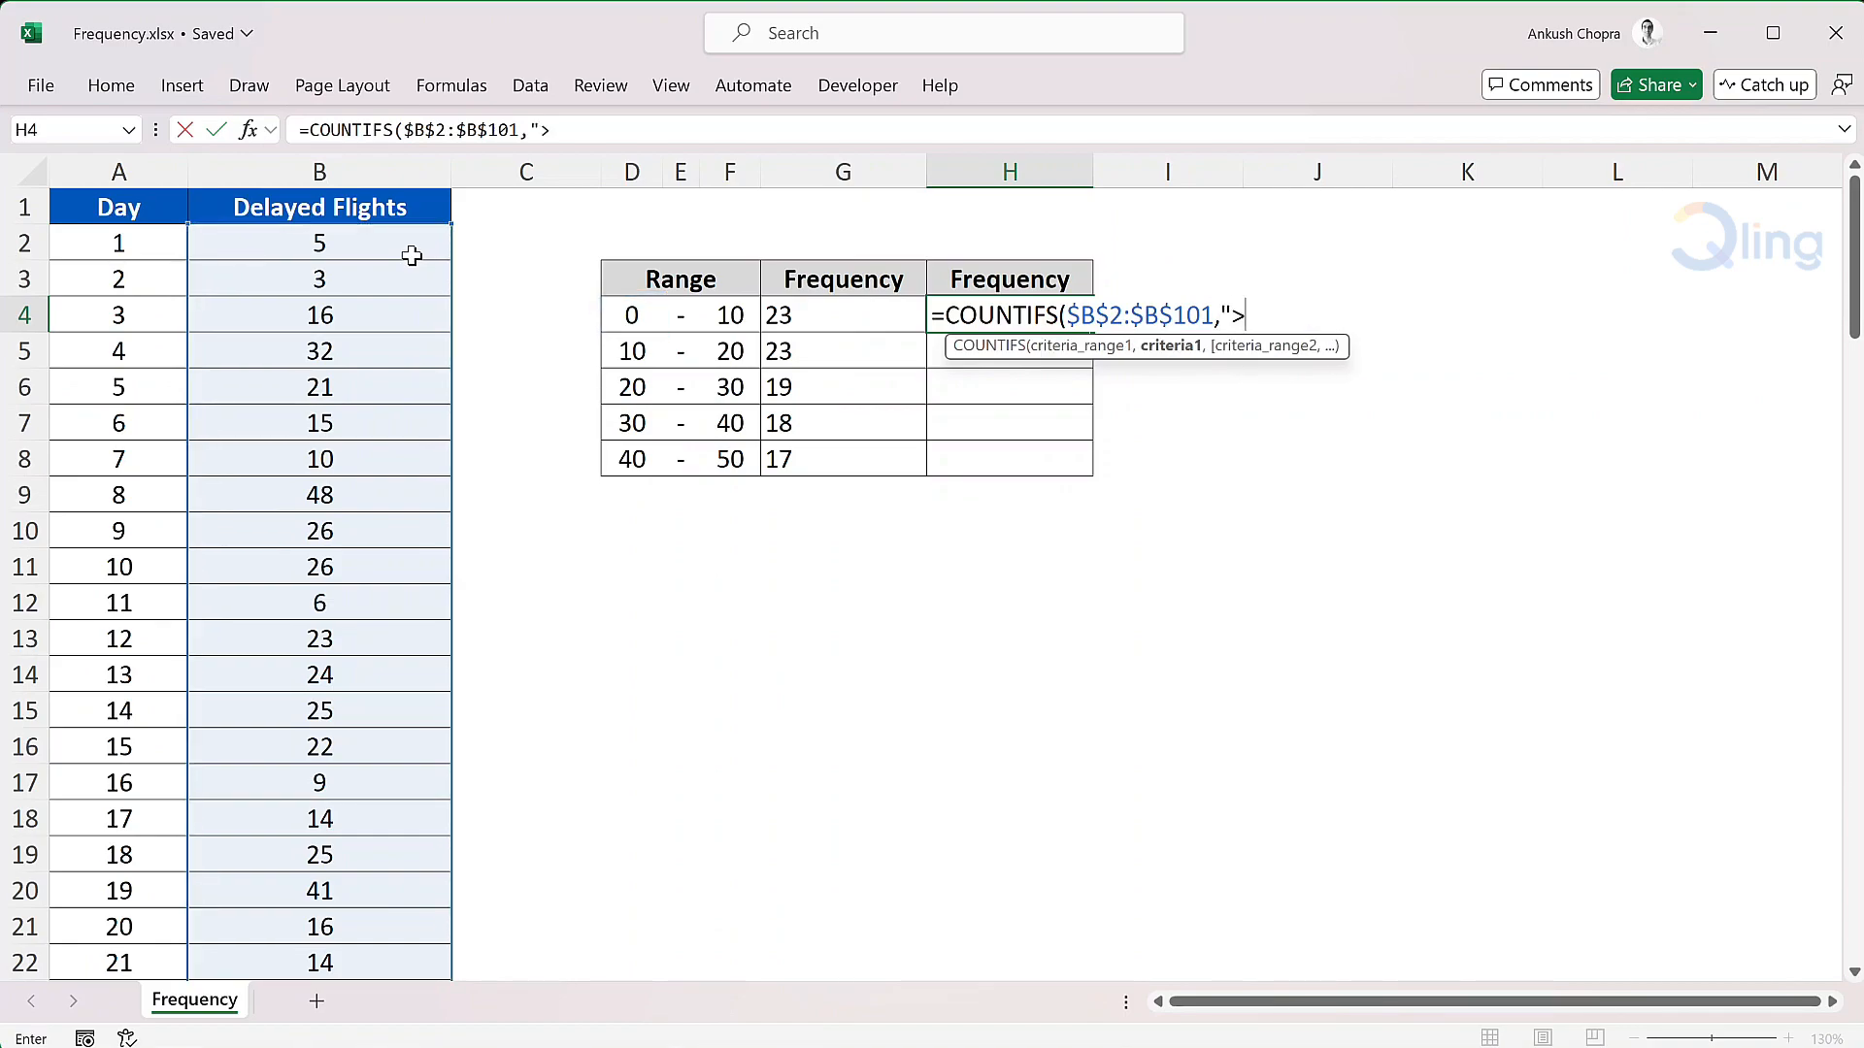
{"action": "type", "text": "\"&"}
{"action": "left_click", "coordinate": [633, 313]}
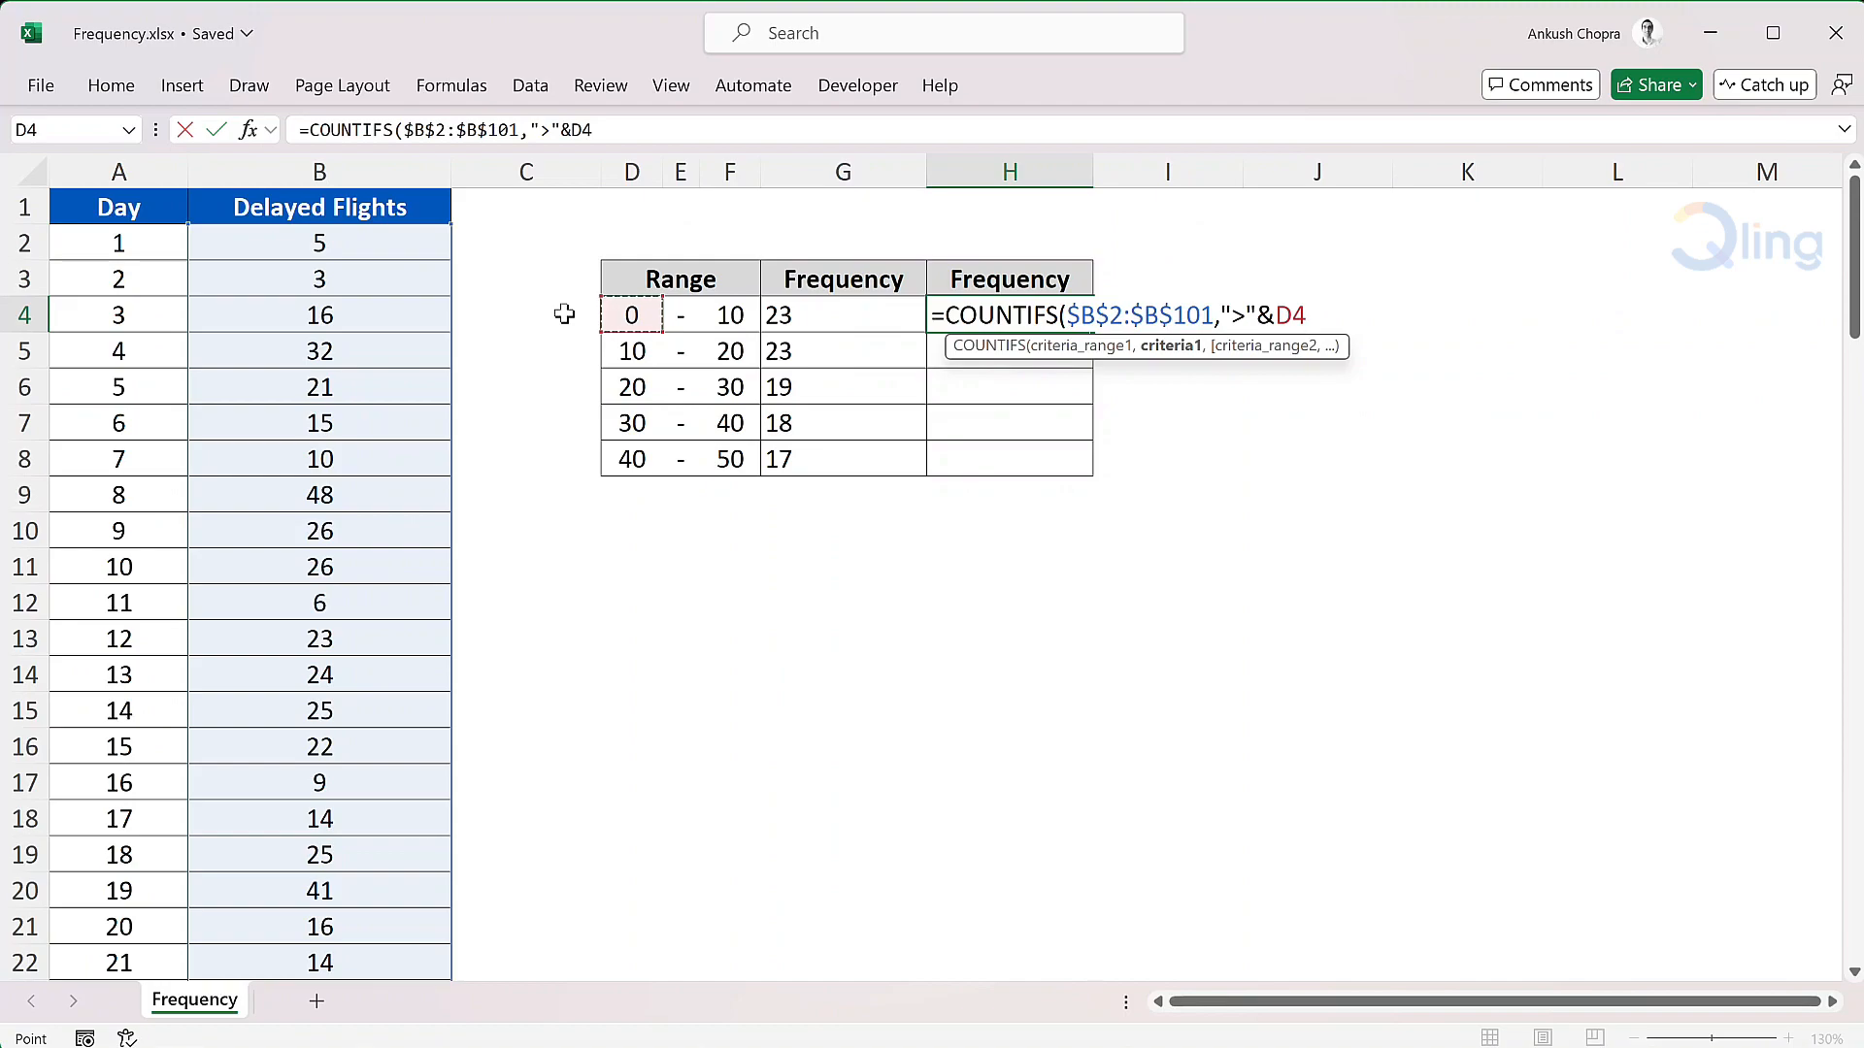
{"action": "type", "text": ","}
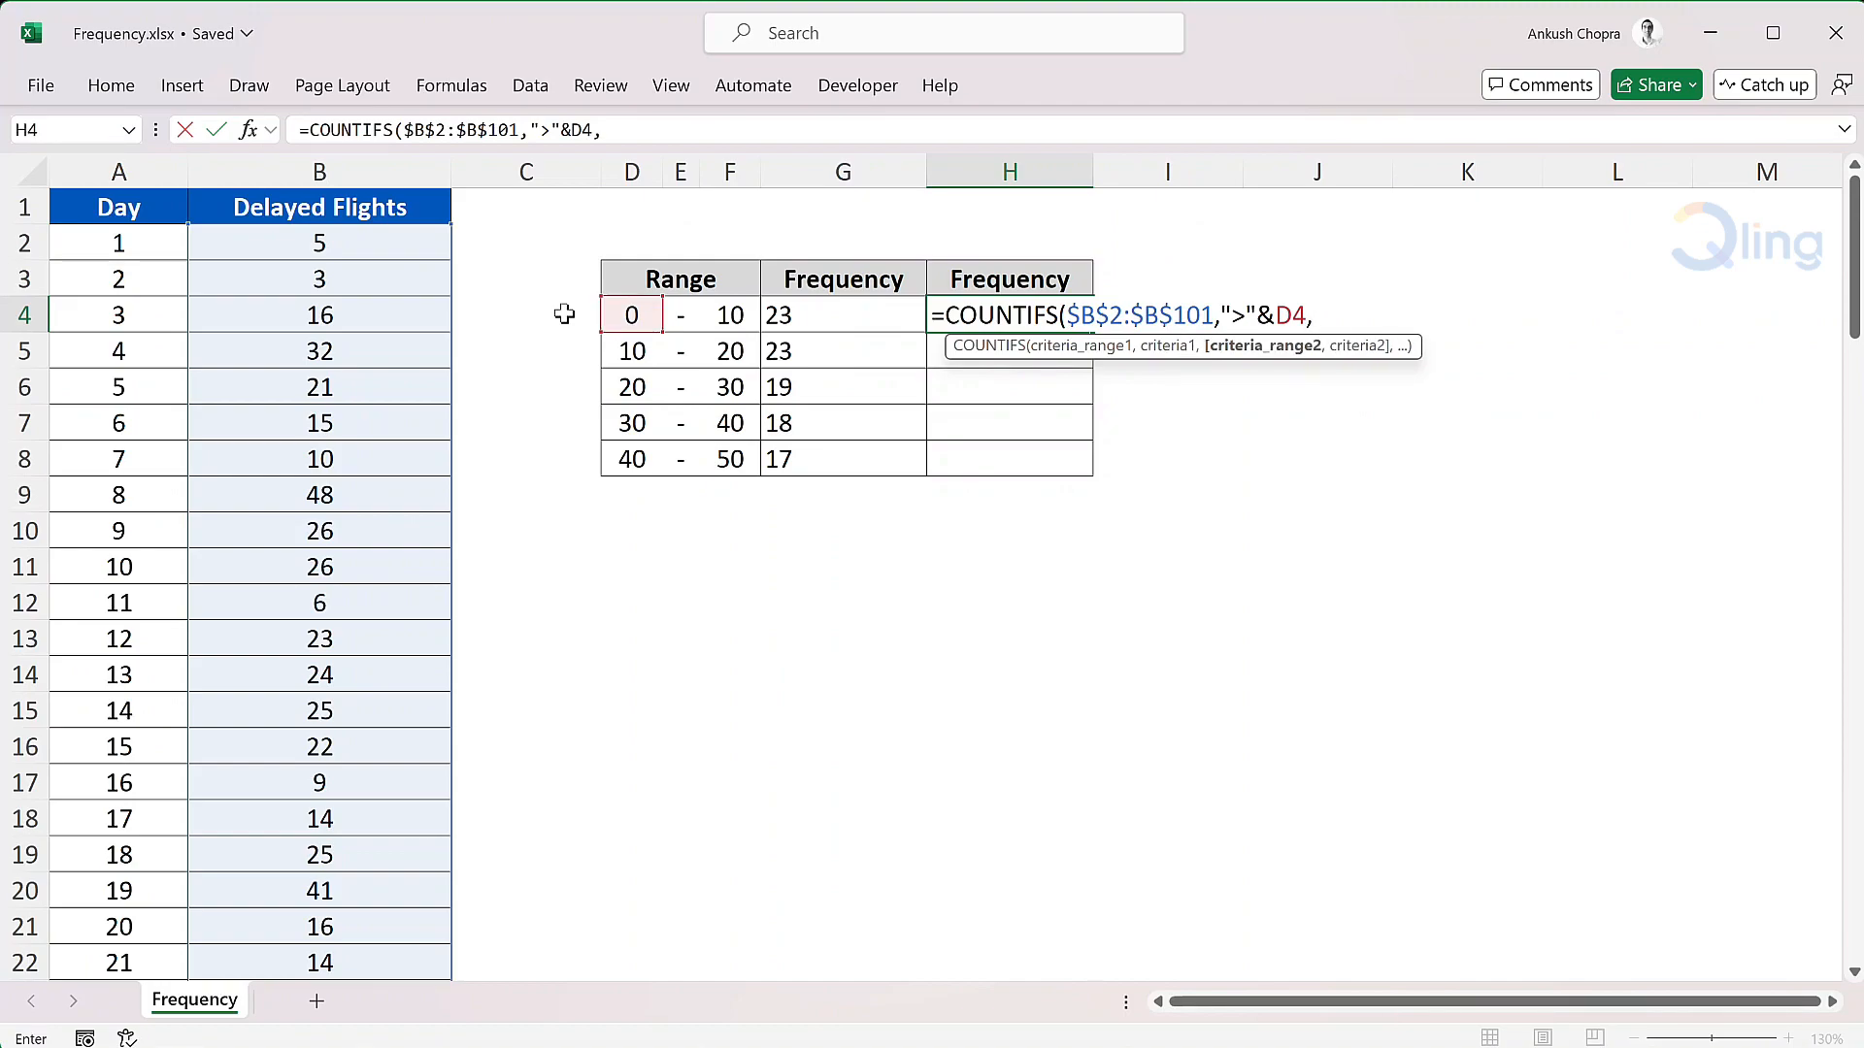
- Add $B$2:$B$101 again with the criterion "<="&F4 and complete the COUNTIFS formula
{"action": "left_click", "coordinate": [367, 244]}
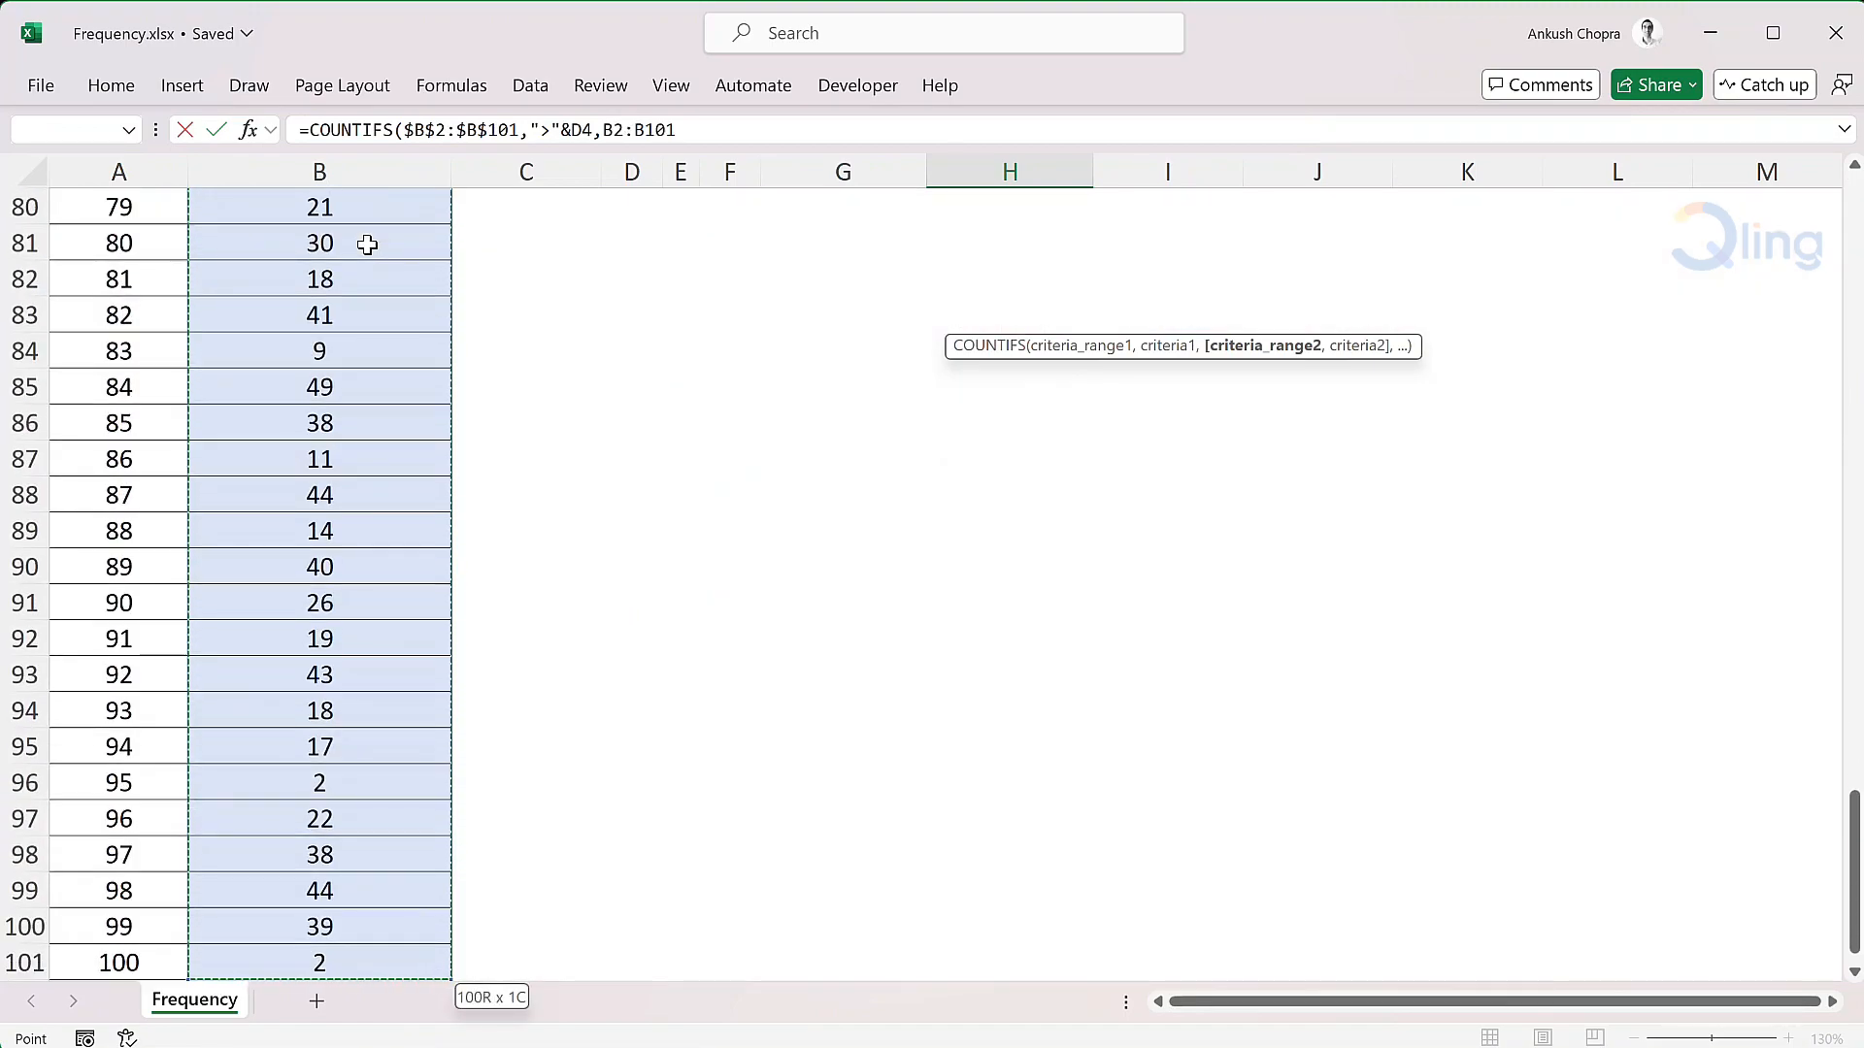
{"action": "key", "text": "F4"}
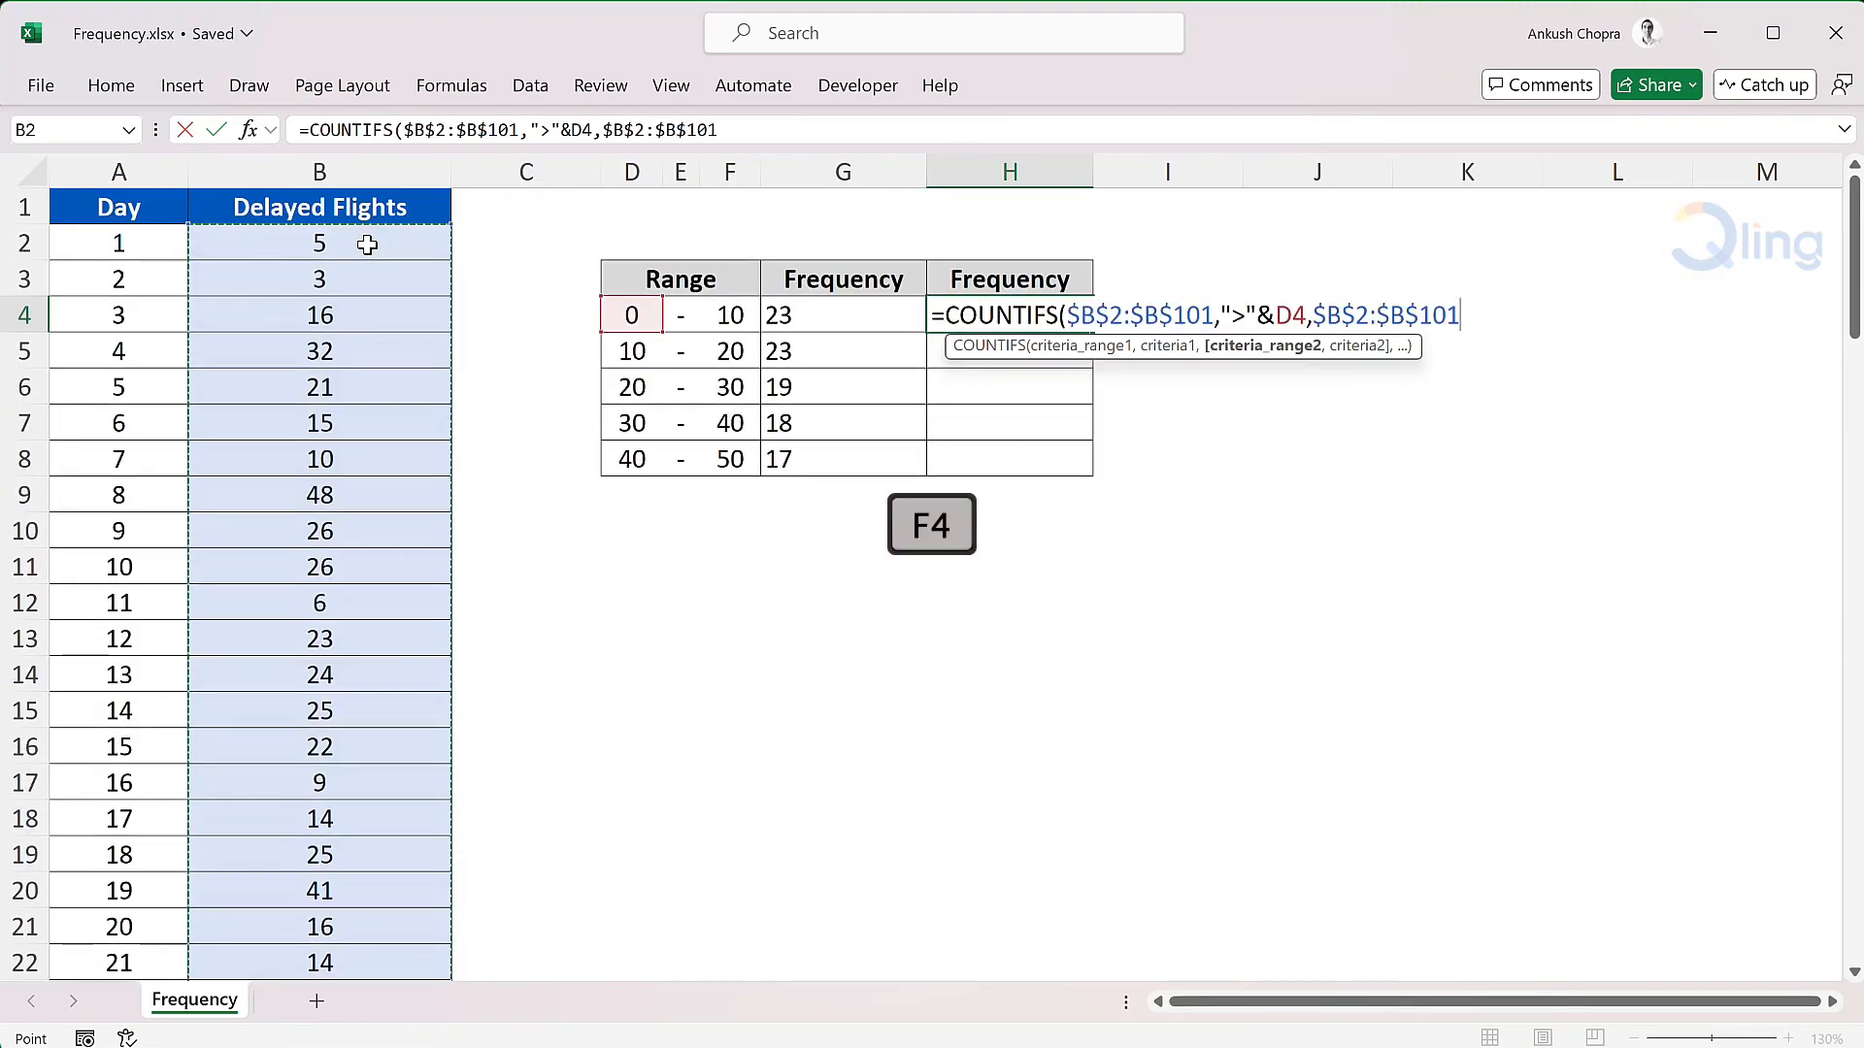
{"action": "type", "text": ",\"<="}
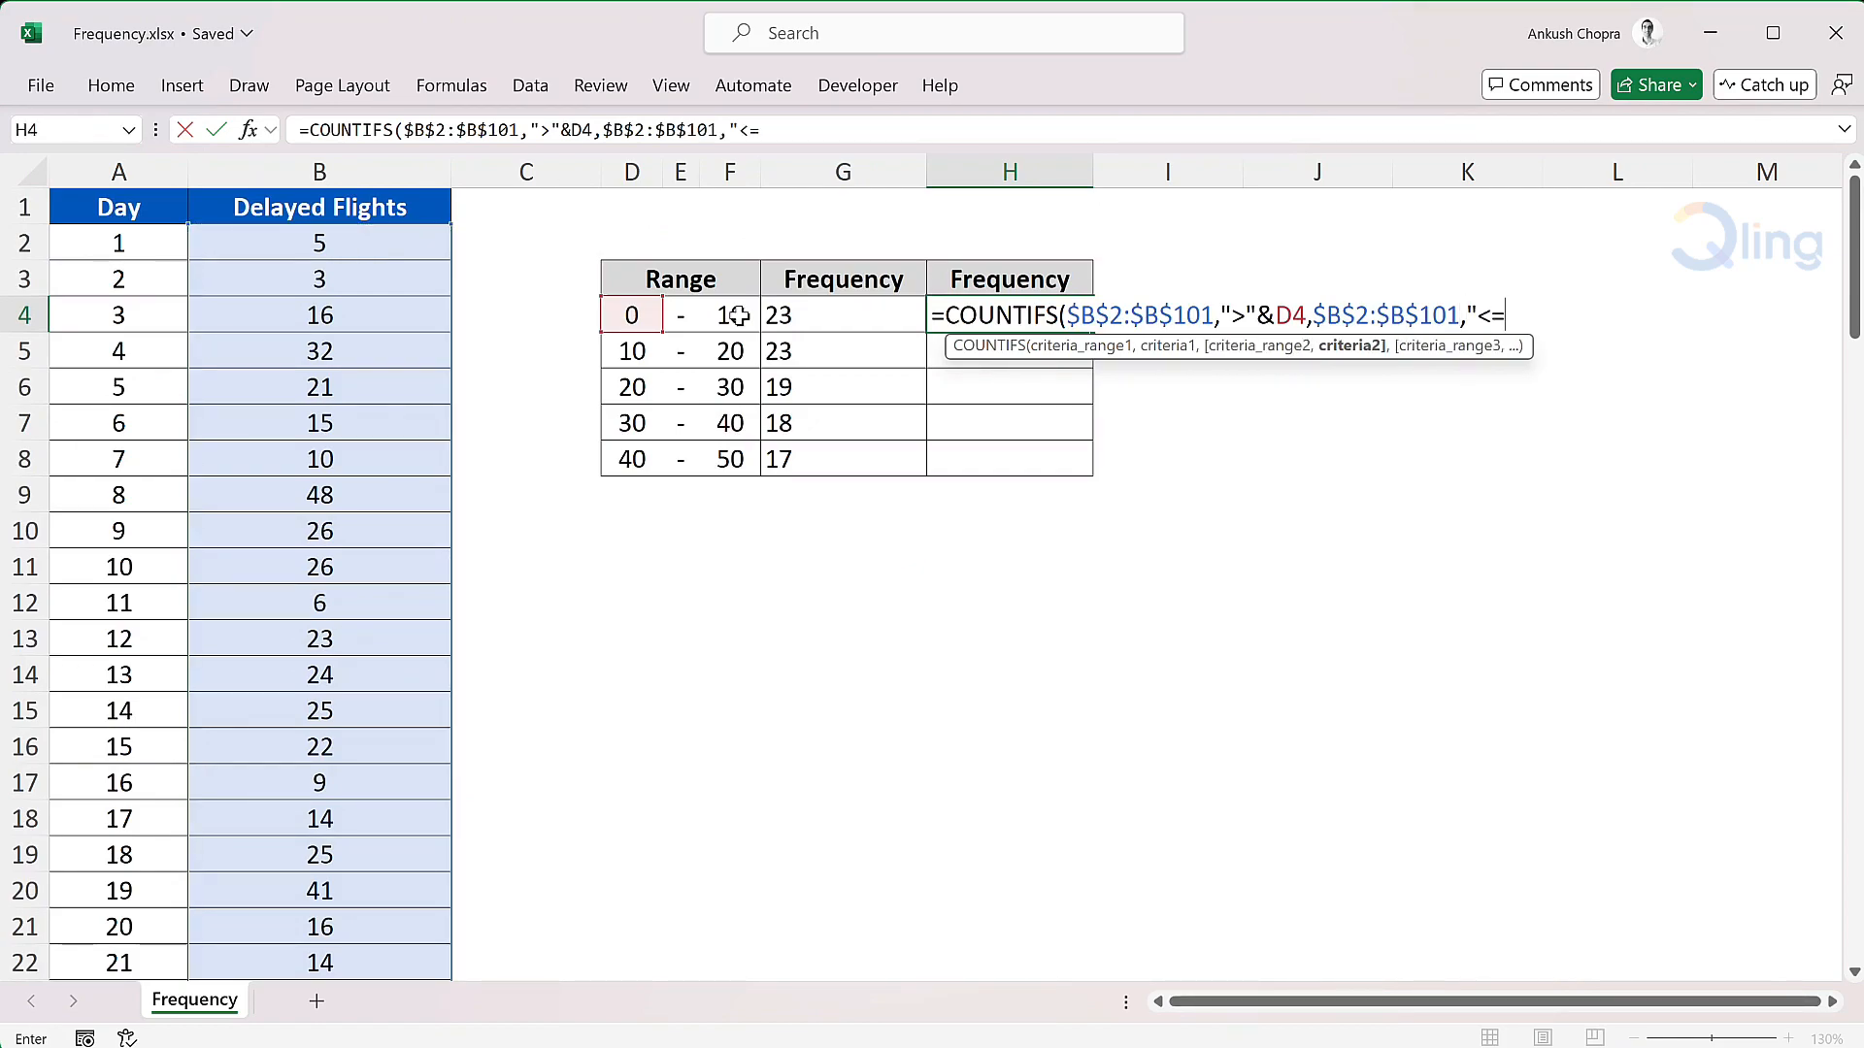
{"action": "type", "text": "\"&"}
{"action": "left_click", "coordinate": [738, 315]}
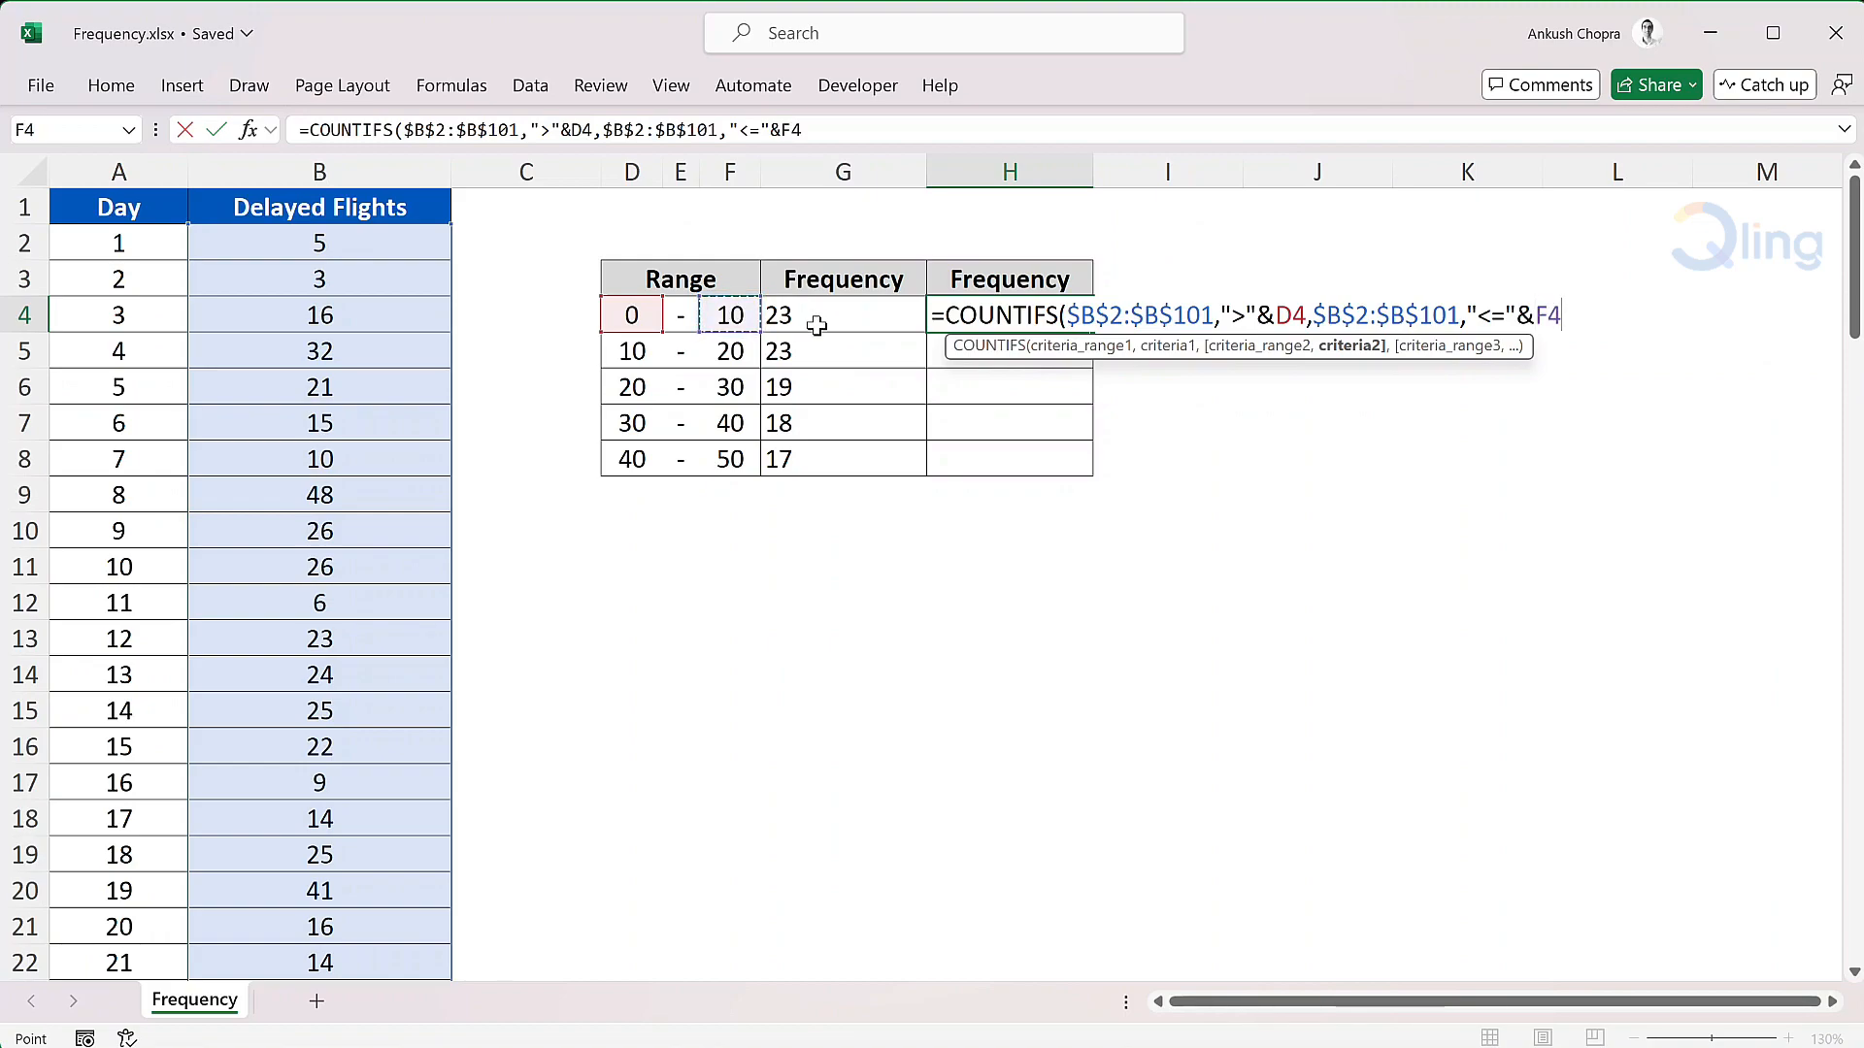
{"action": "type", "text": ")"}
{"action": "key", "text": "Return"}
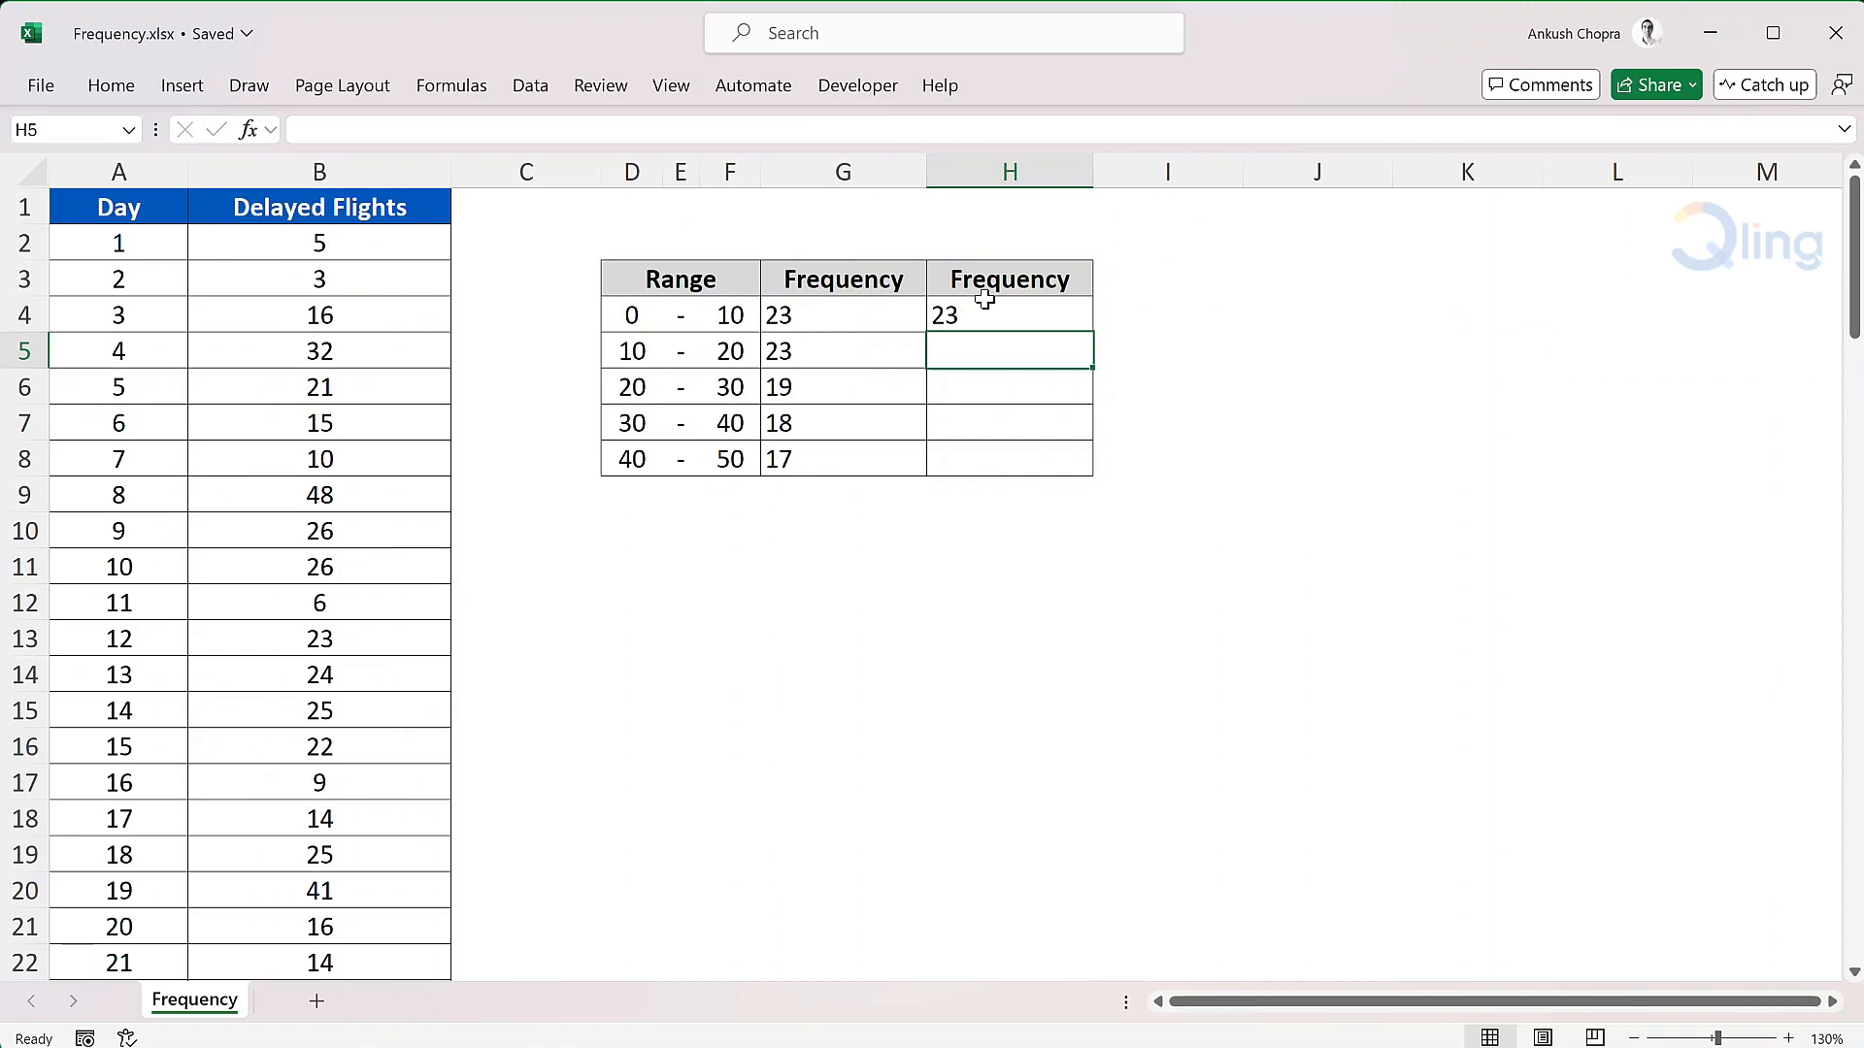
- Fill the H4 COUNTIFS formula down through H8
{"action": "left_click", "coordinate": [1058, 315]}
{"action": "double_click", "coordinate": [1095, 335]}
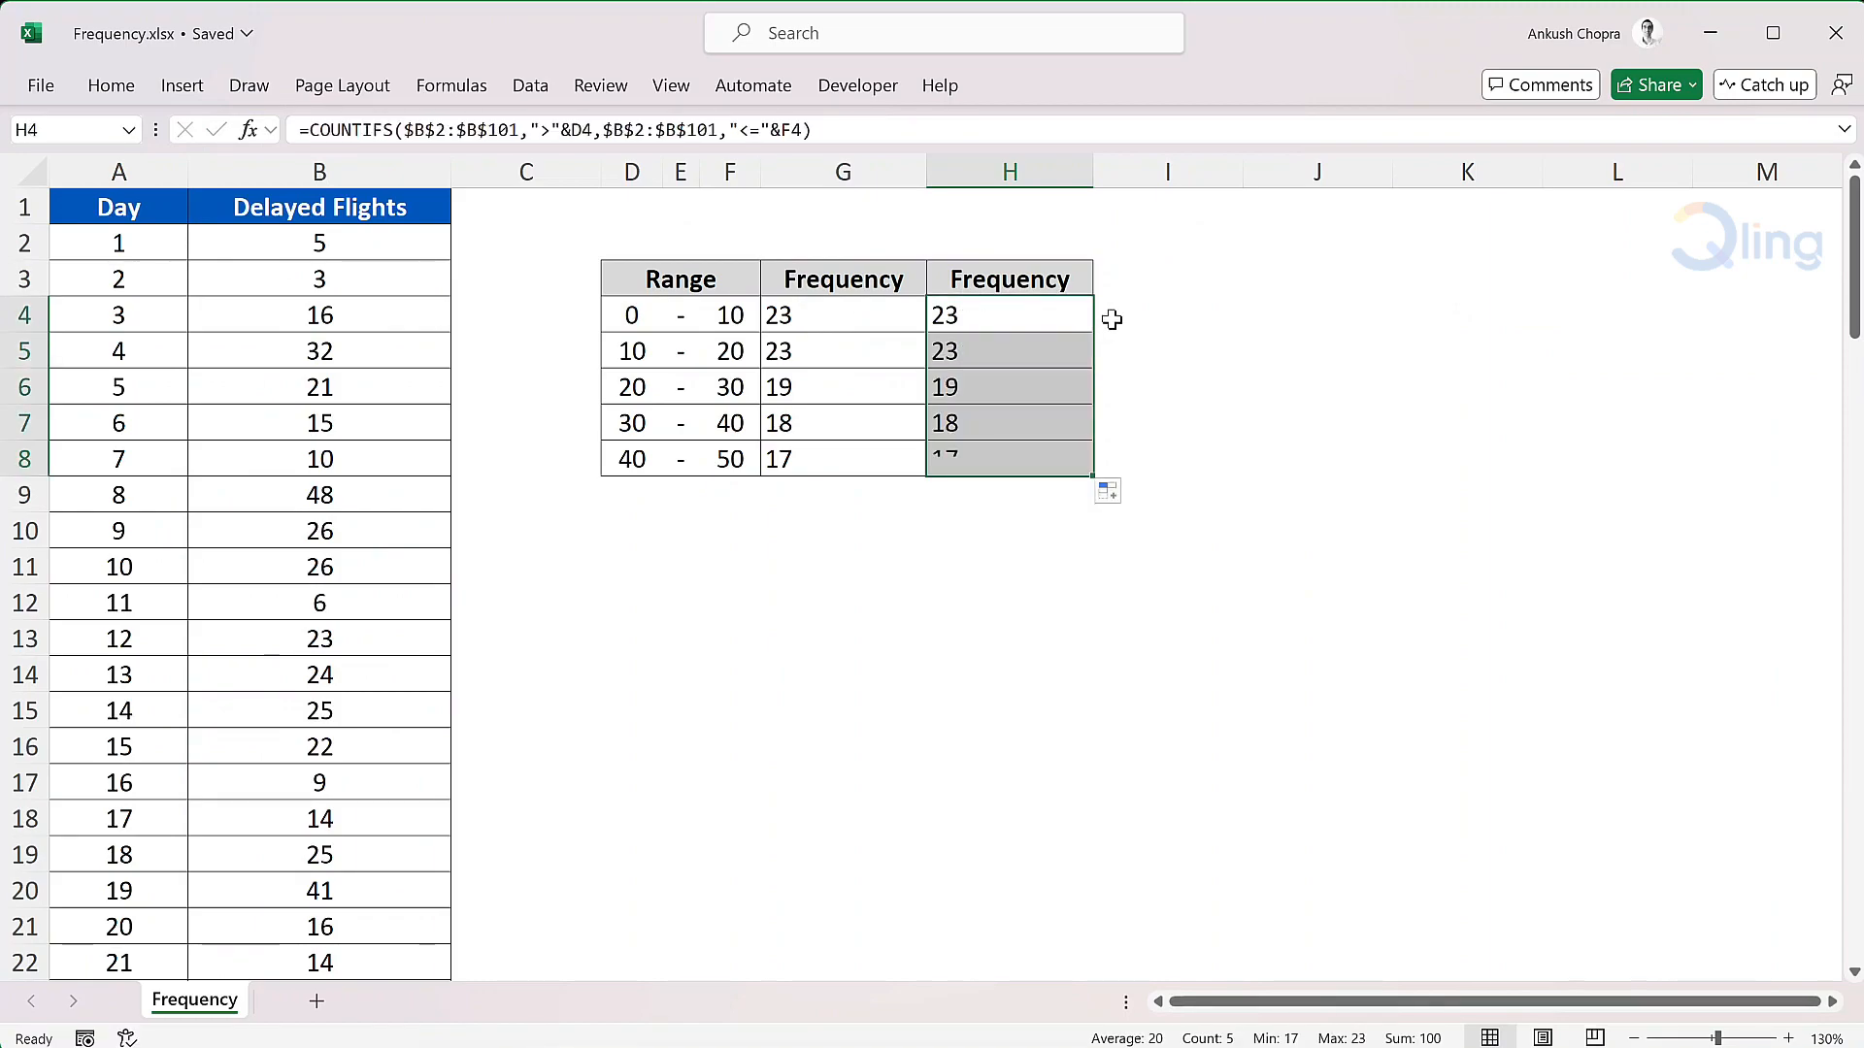
{"action": "left_click", "coordinate": [1128, 315]}
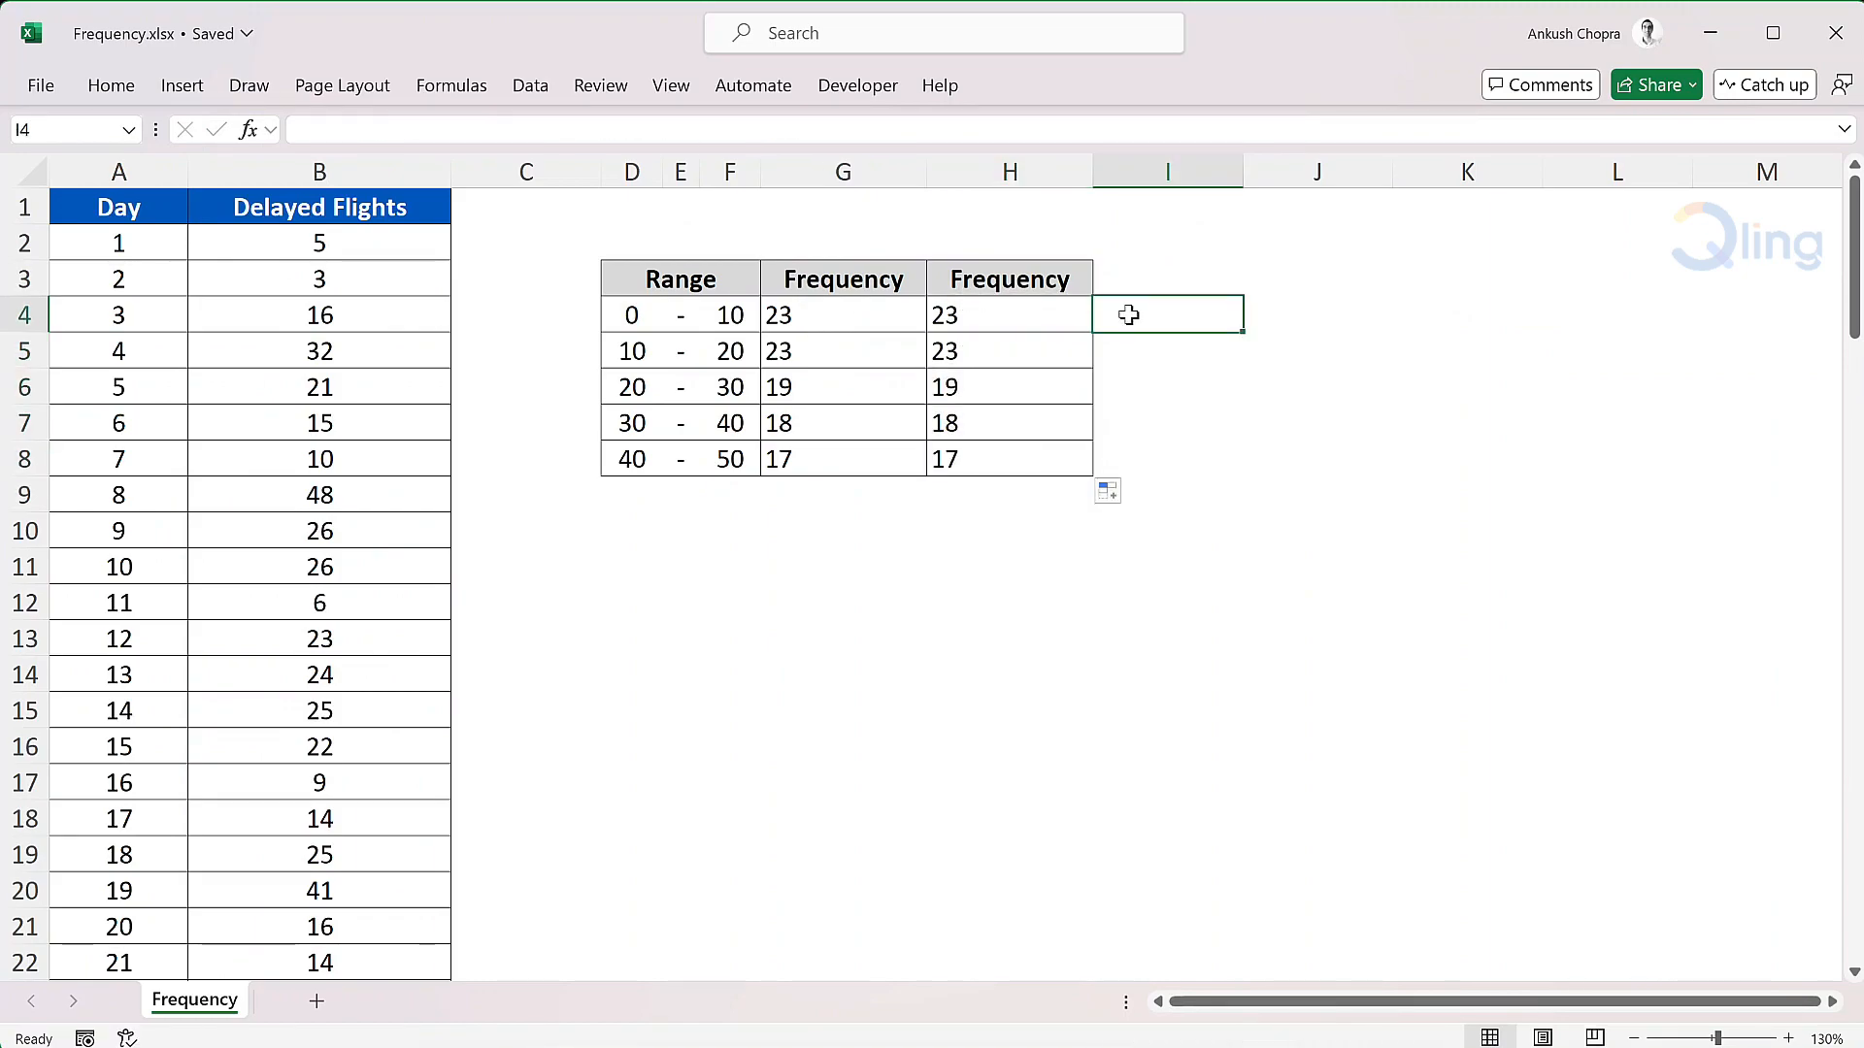